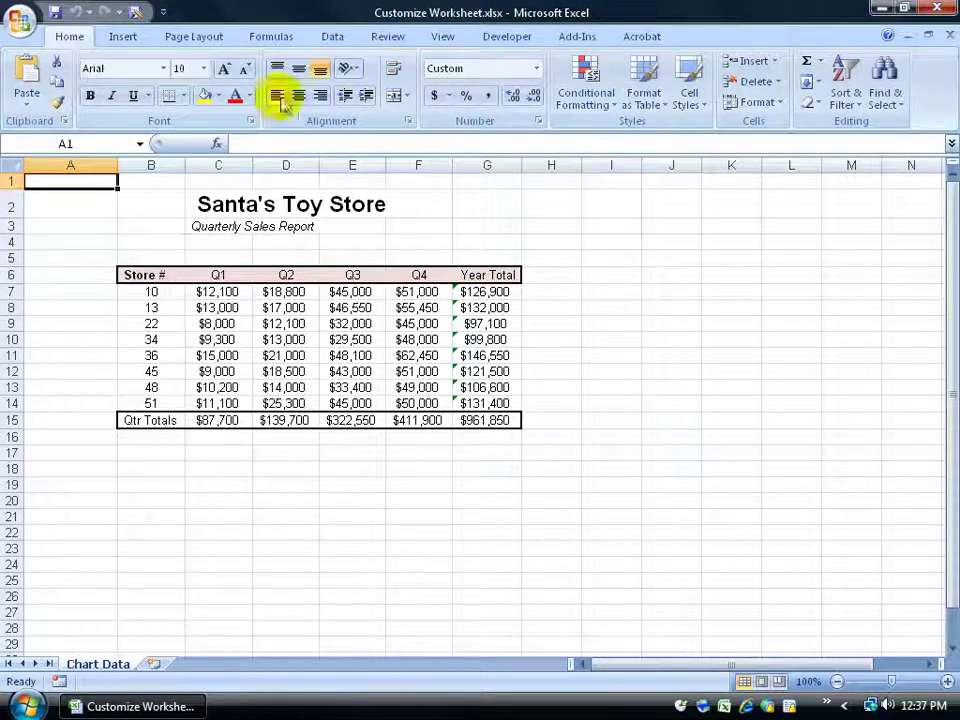
# - Look over the Custom Header settings in Page Setup, then close without changes
pyautogui.click(203, 40)
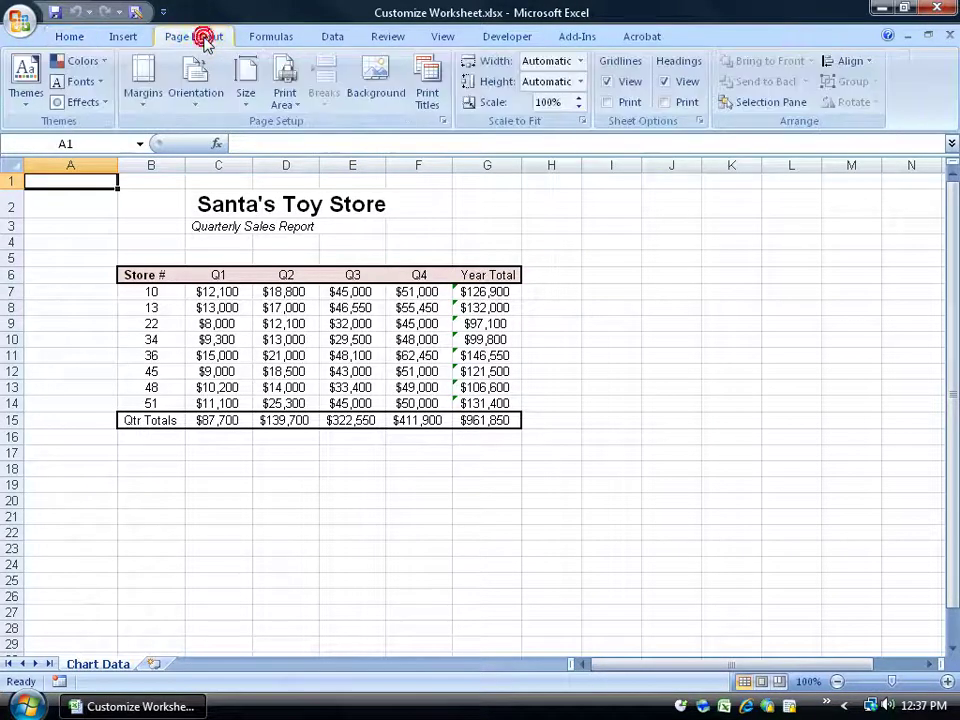
pyautogui.click(444, 121)
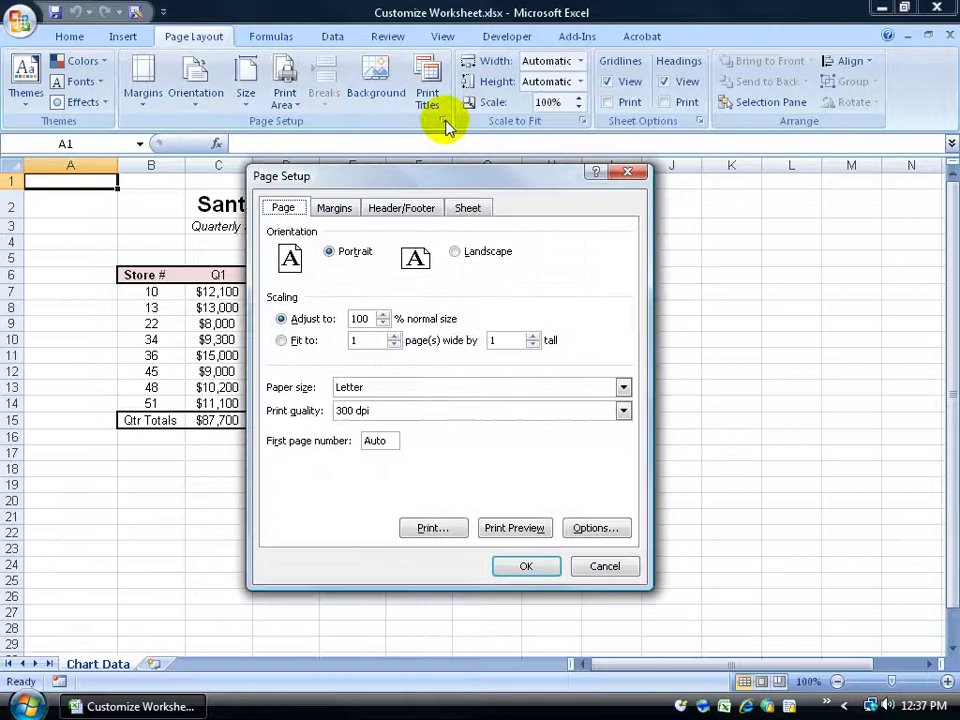
pyautogui.click(405, 207)
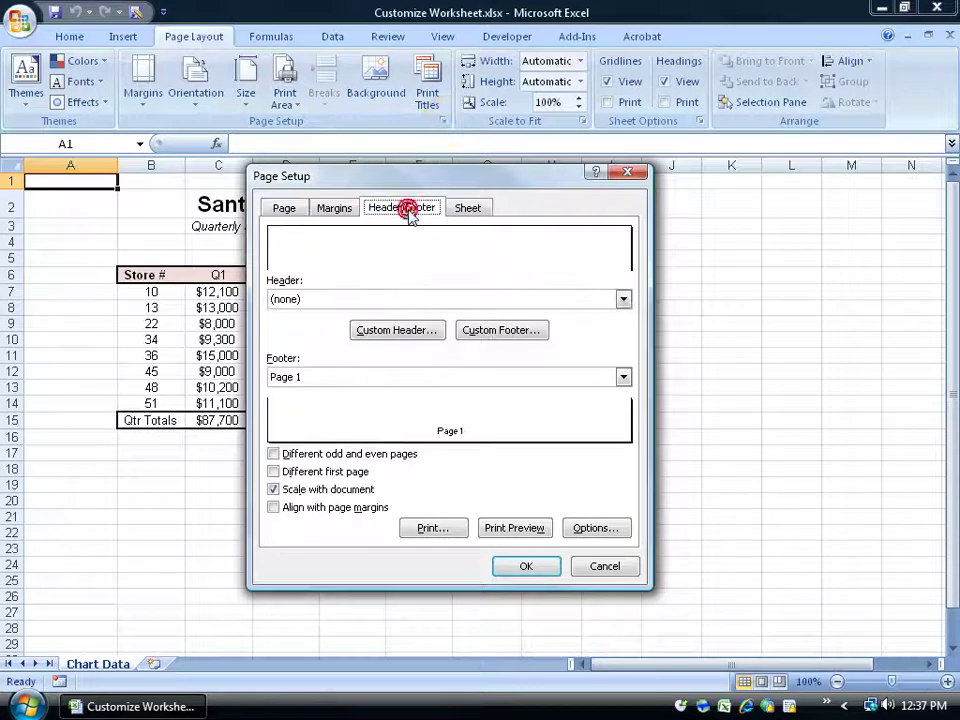
pyautogui.click(405, 331)
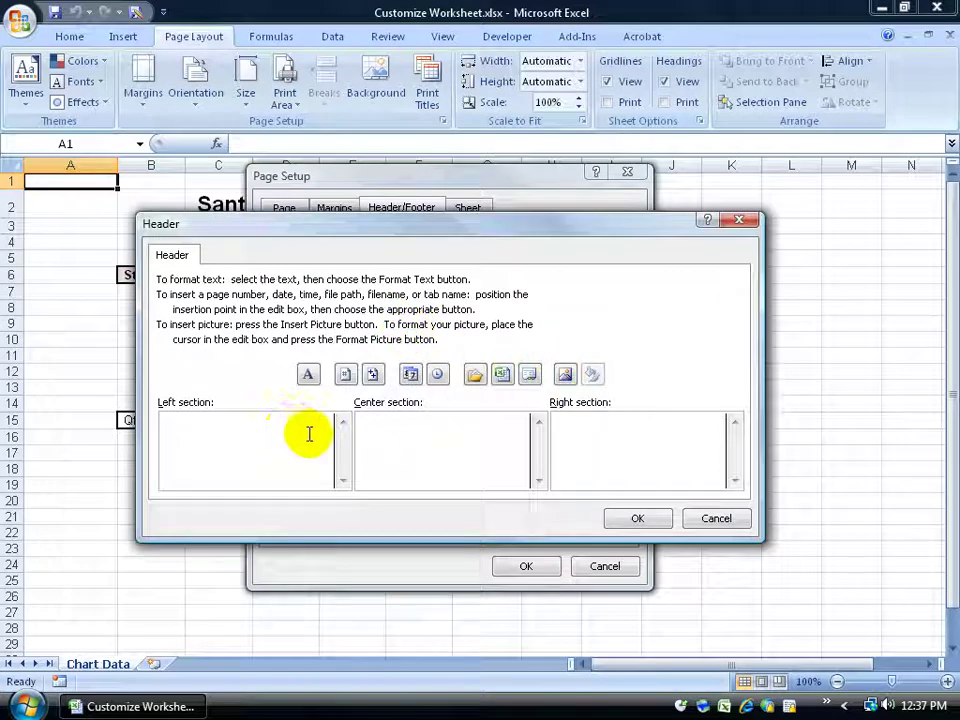
pyautogui.click(717, 522)
pyautogui.click(605, 567)
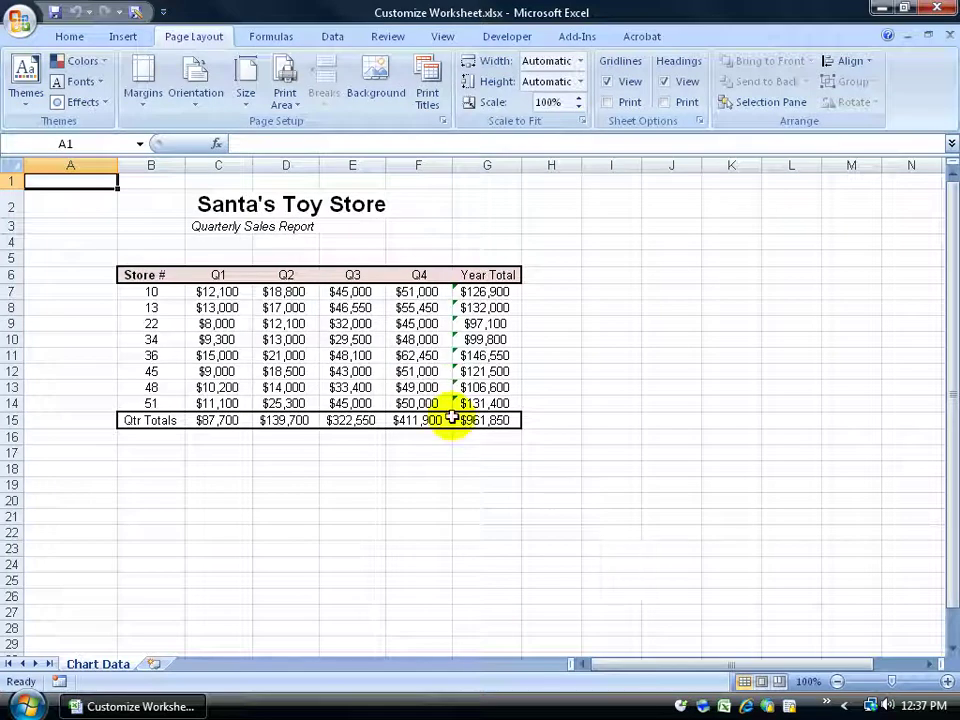
# - Start editing the page header, compare Normal and Page Layout views, and return to header design
pyautogui.click(123, 38)
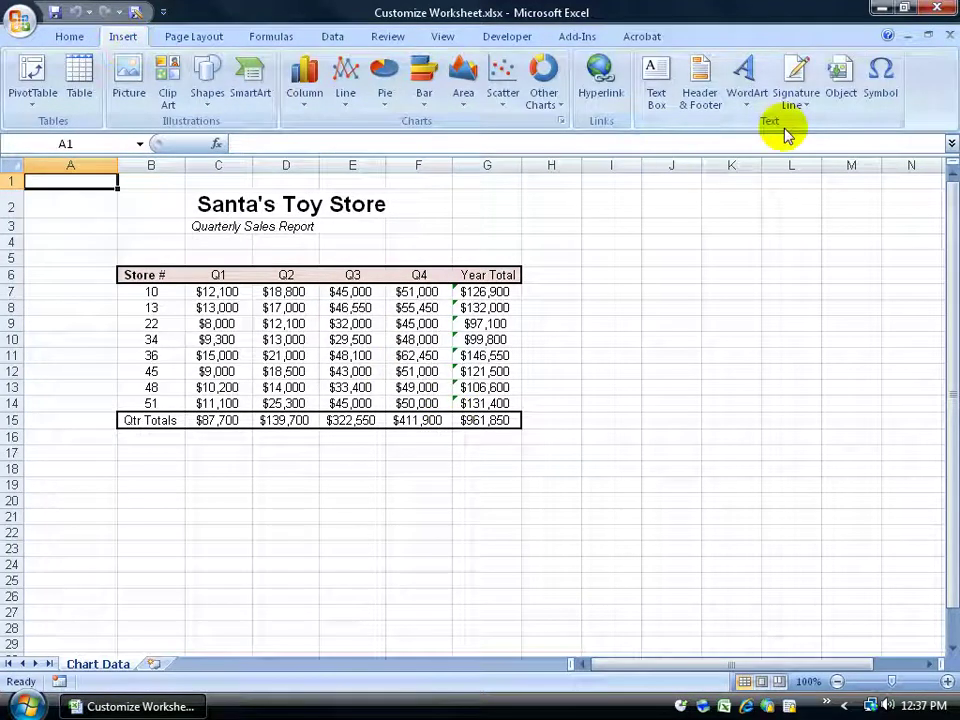
pyautogui.click(703, 98)
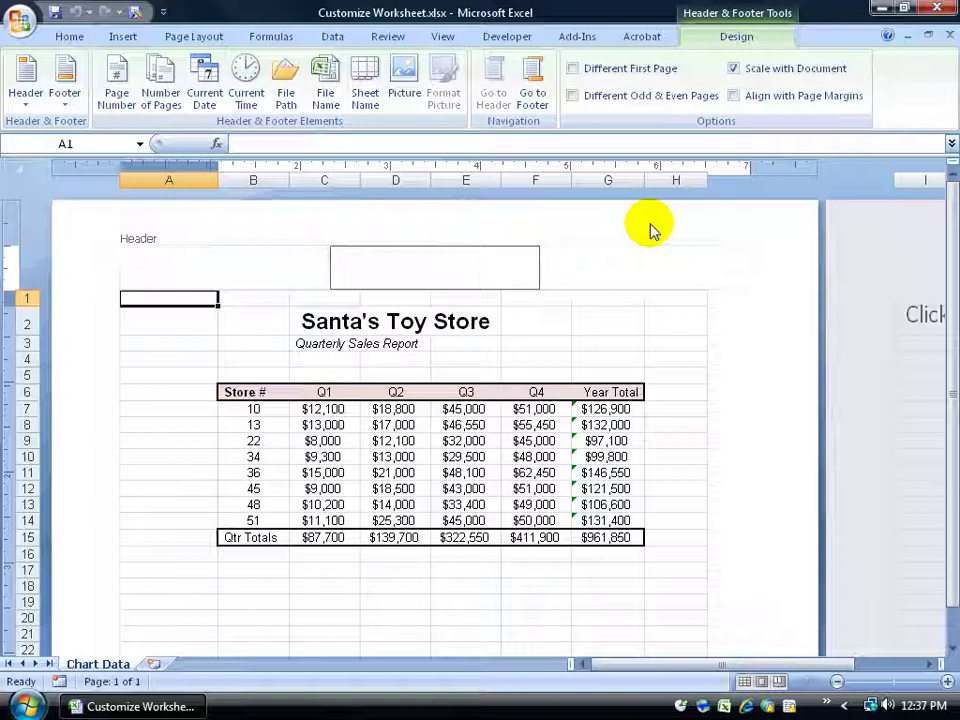
pyautogui.click(442, 36)
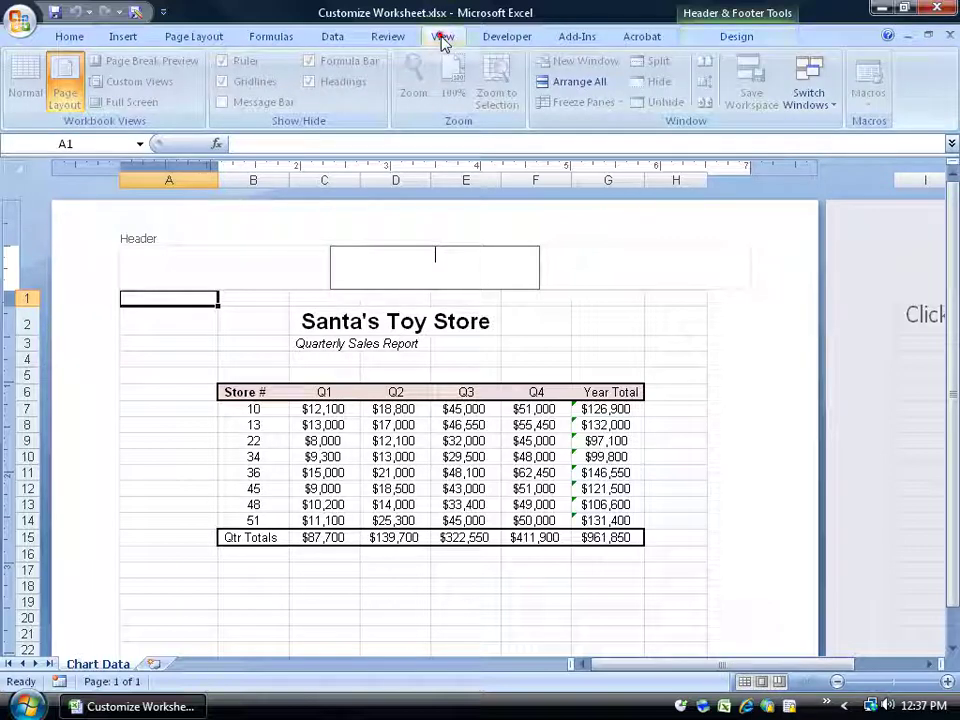
pyautogui.click(24, 84)
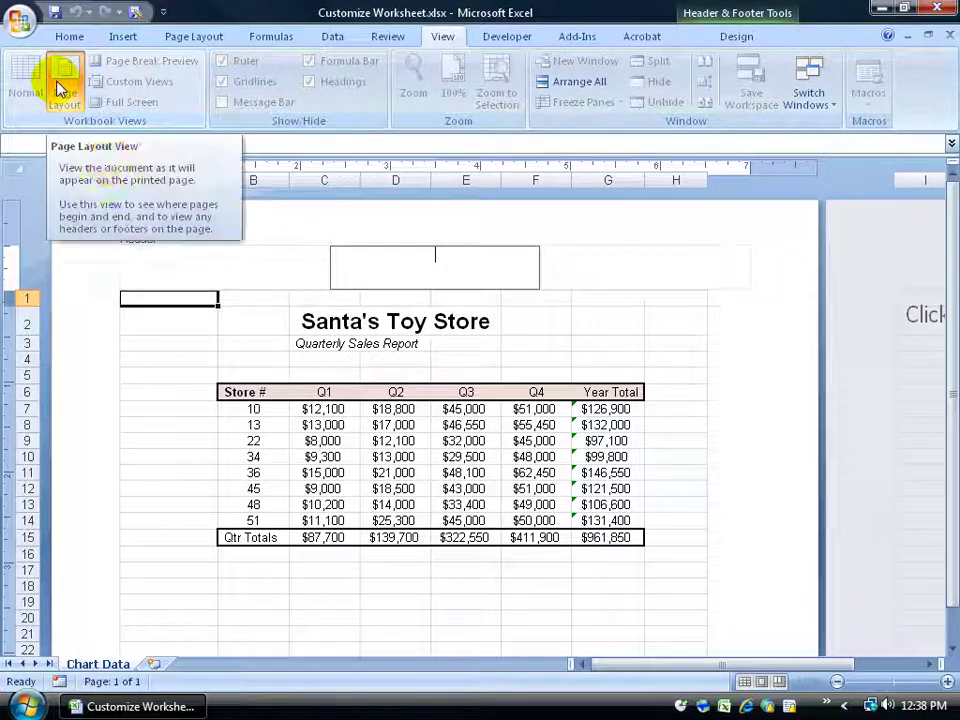
pyautogui.click(60, 88)
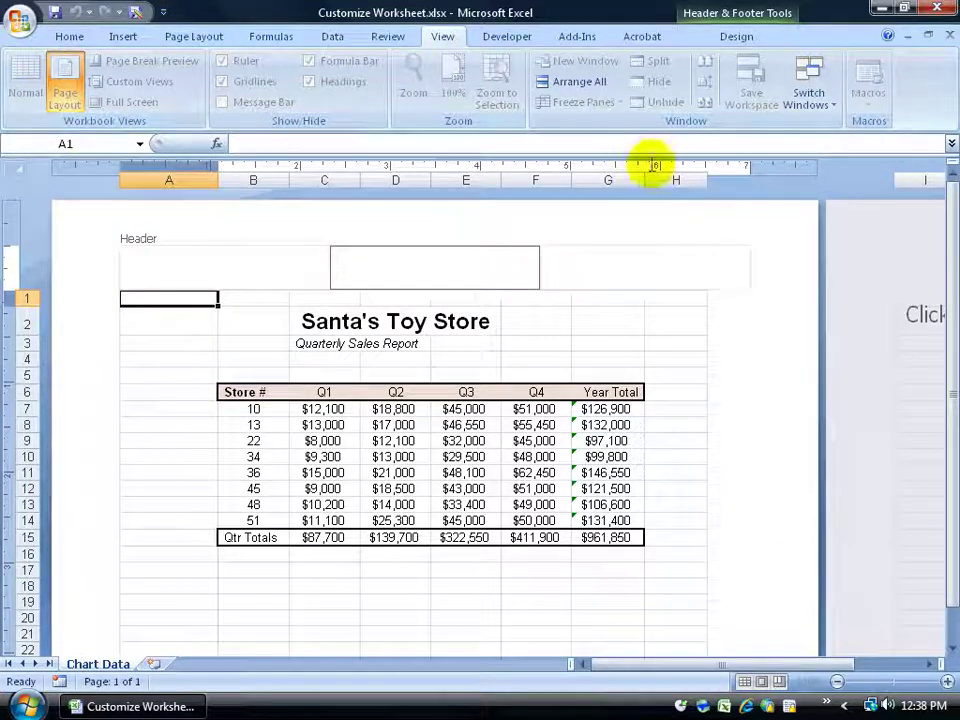
pyautogui.click(736, 38)
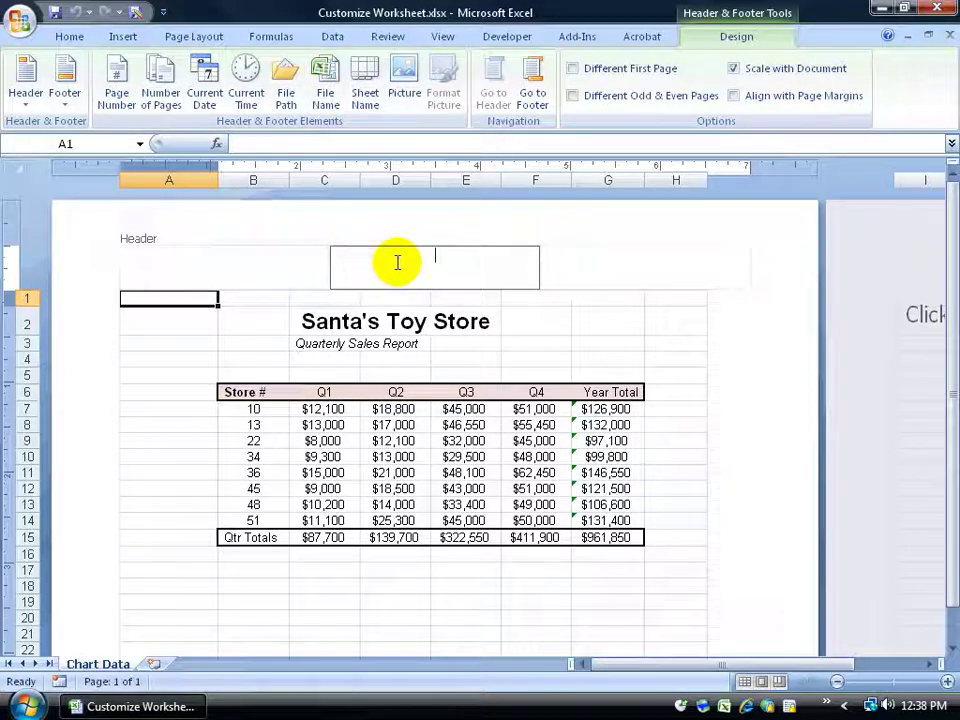
# - Insert Santa.jpg from the Desktop's Exercises folder into the centre header as &[Picture]
pyautogui.click(402, 97)
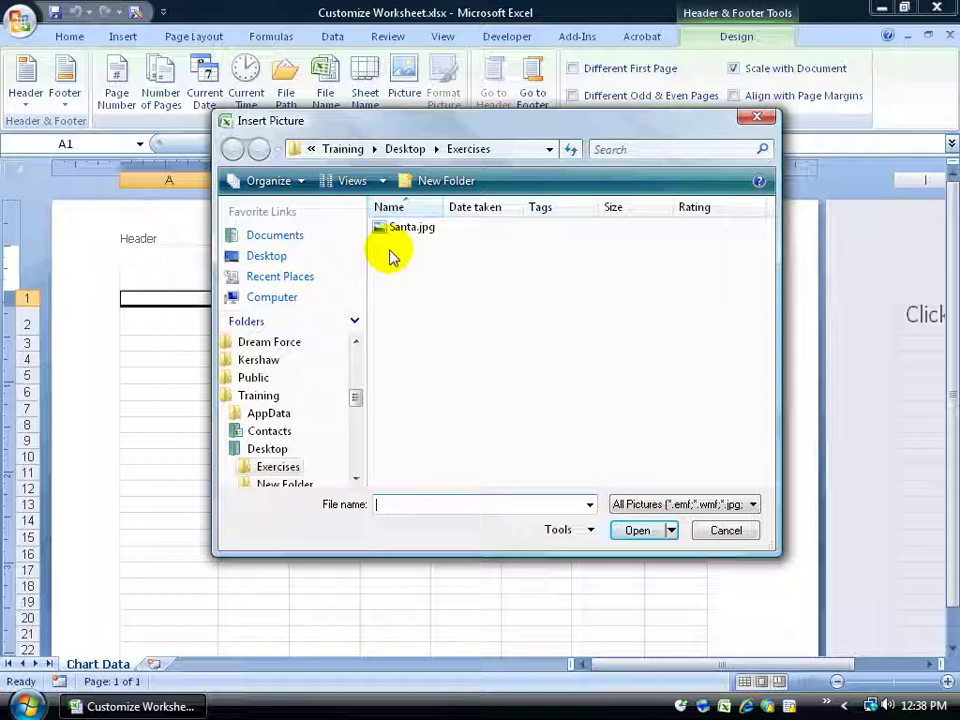
pyautogui.click(270, 255)
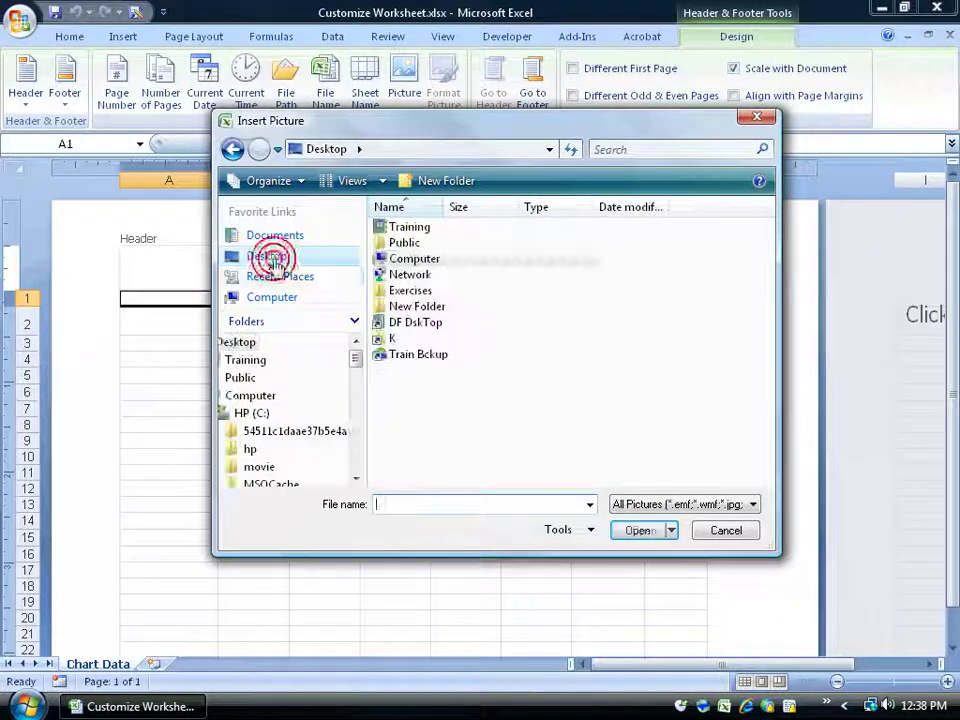
pyautogui.doubleClick(401, 293)
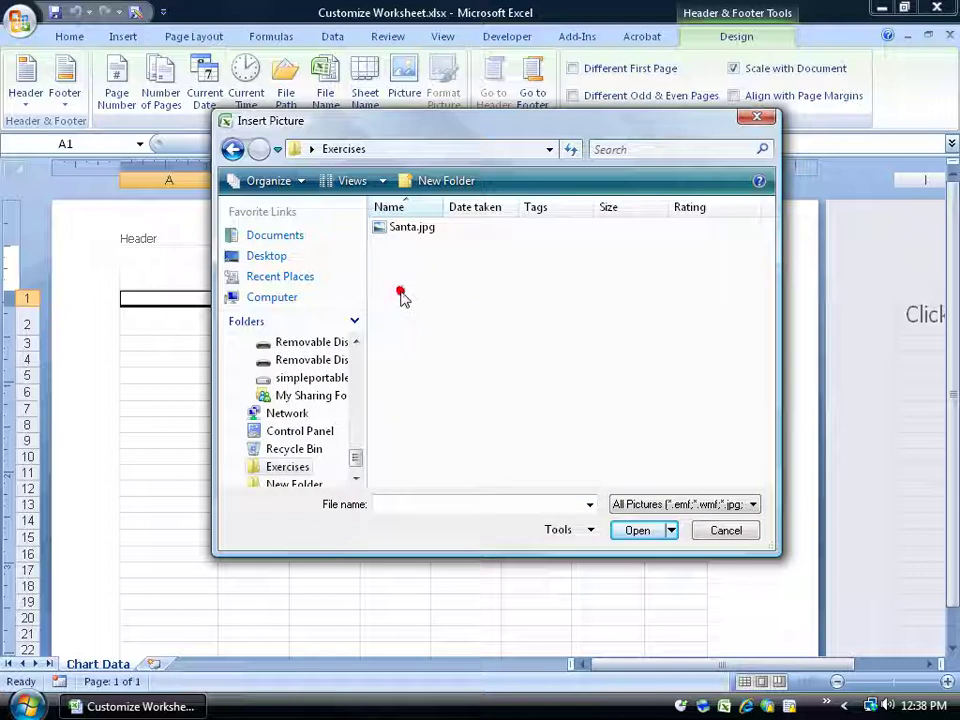
pyautogui.click(394, 234)
pyautogui.doubleClick(394, 234)
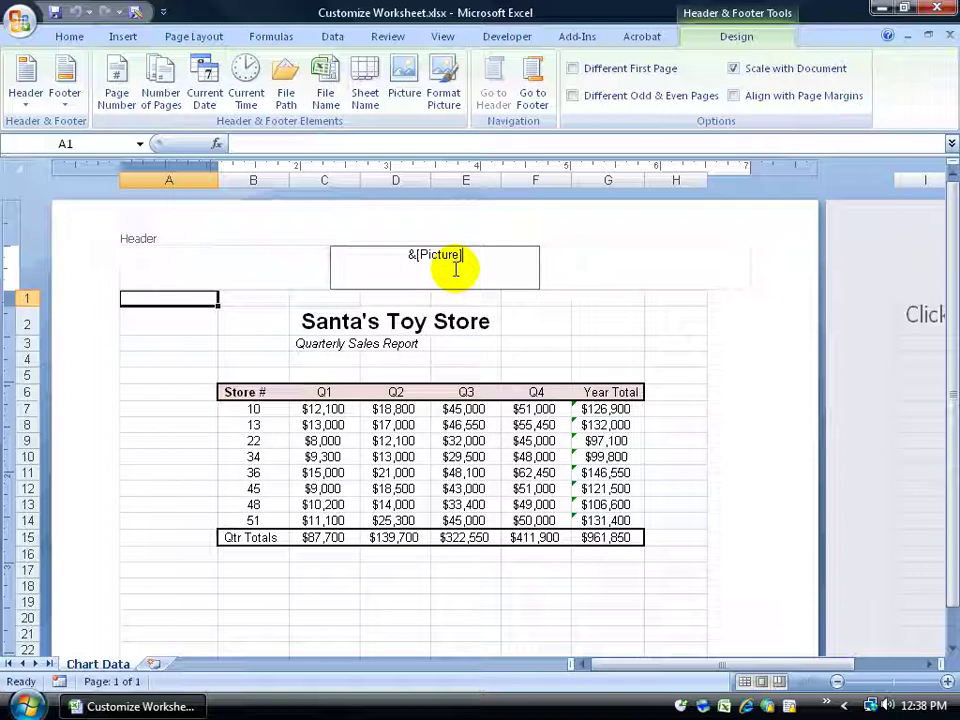
# - Preview the Santa image behind the sales title and table, then reselect the &[Picture] centre header
pyautogui.click(607, 328)
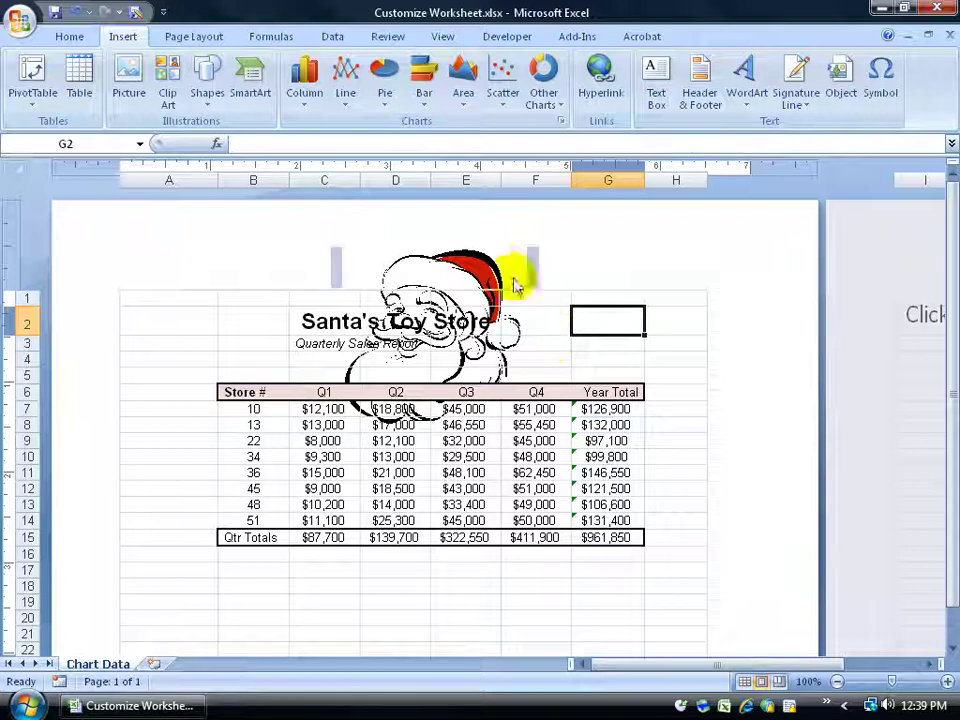
pyautogui.click(481, 265)
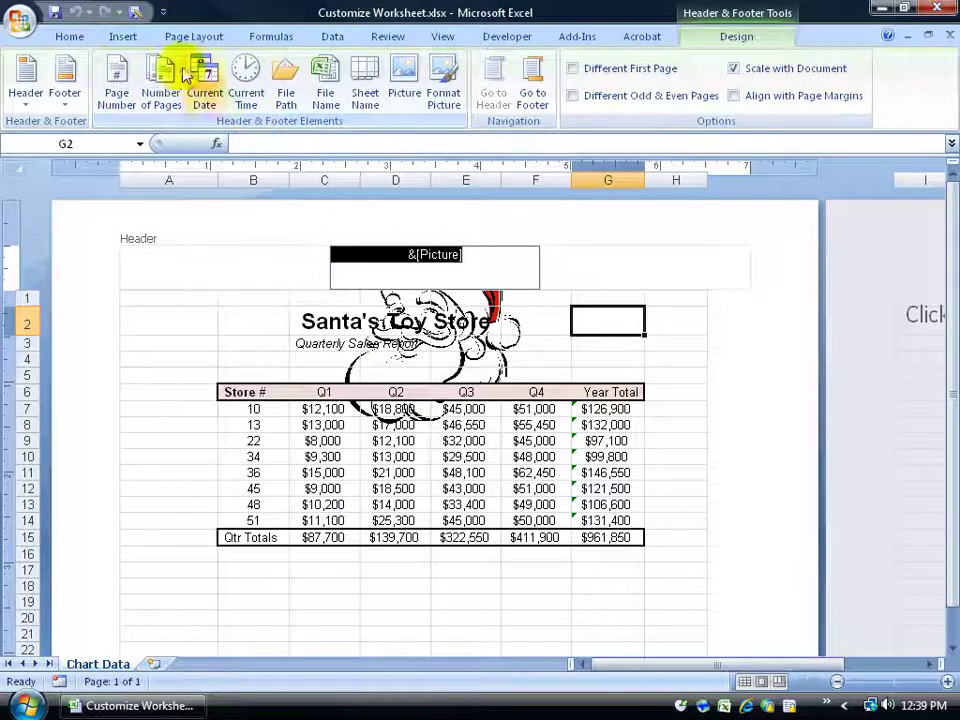
pyautogui.click(123, 37)
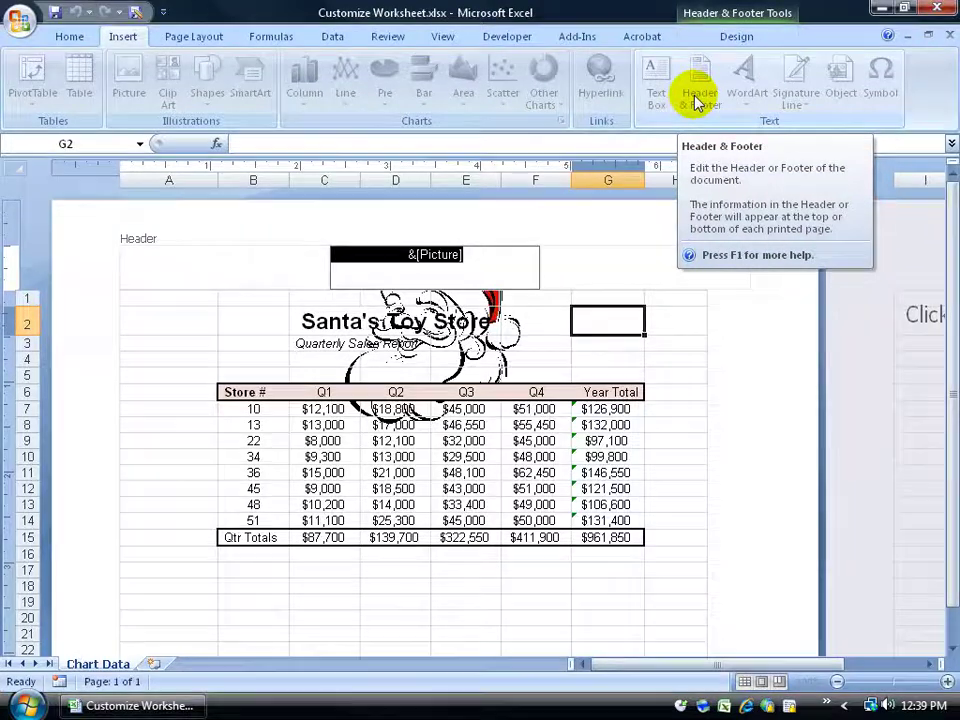
pyautogui.click(740, 37)
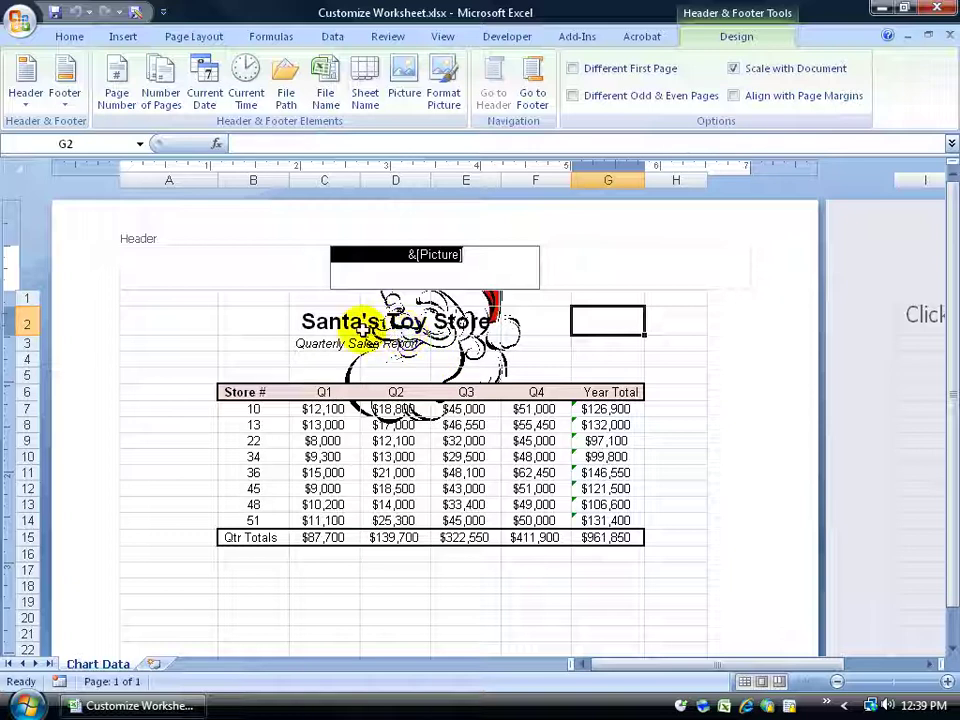
# - Apply Washout colour (Brightness 85%, Contrast 15%) to the header picture and check it behind the table
pyautogui.click(448, 88)
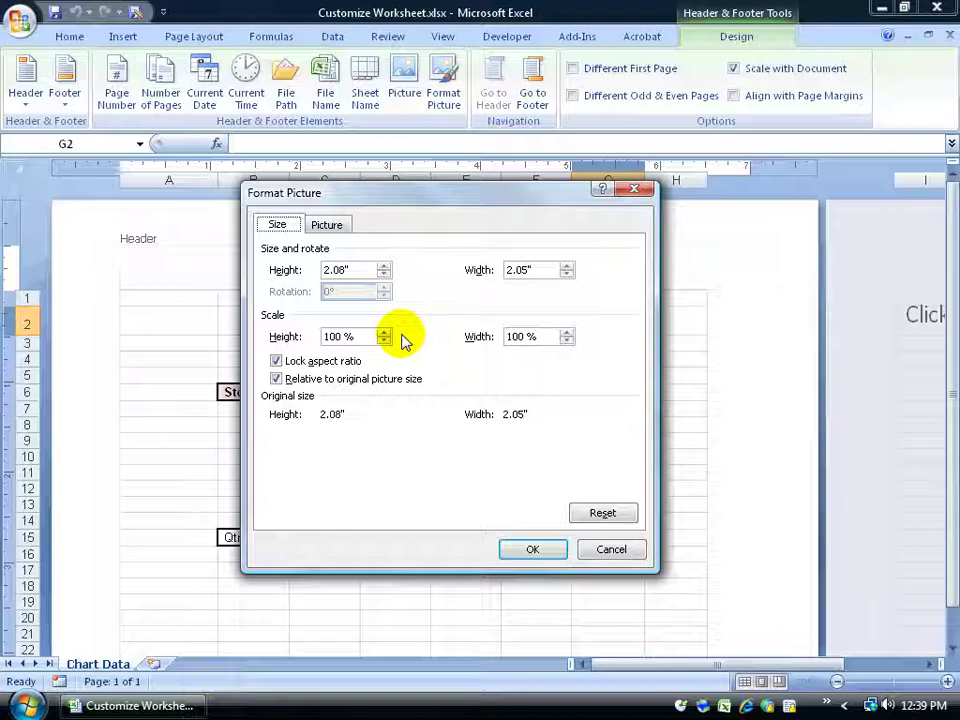
pyautogui.click(333, 224)
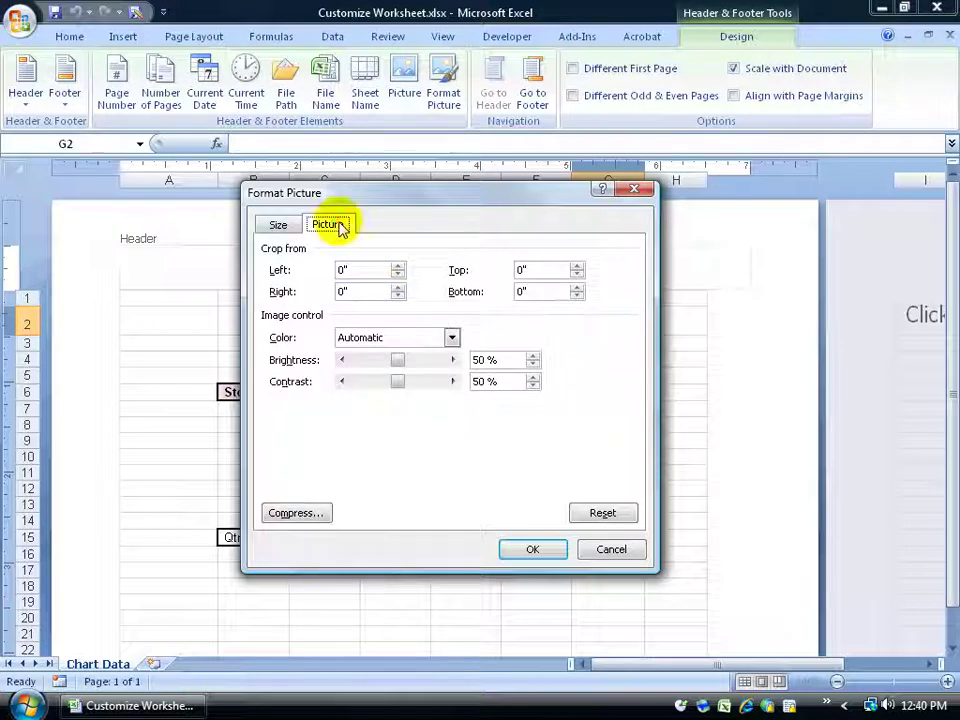
pyautogui.click(452, 340)
pyautogui.click(417, 392)
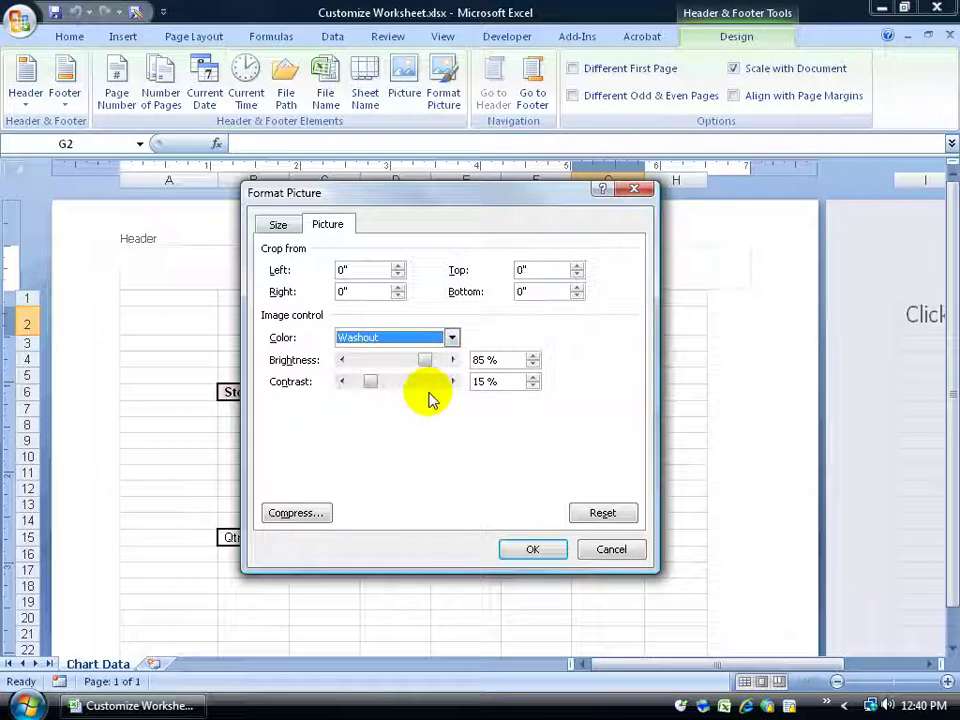
pyautogui.click(533, 550)
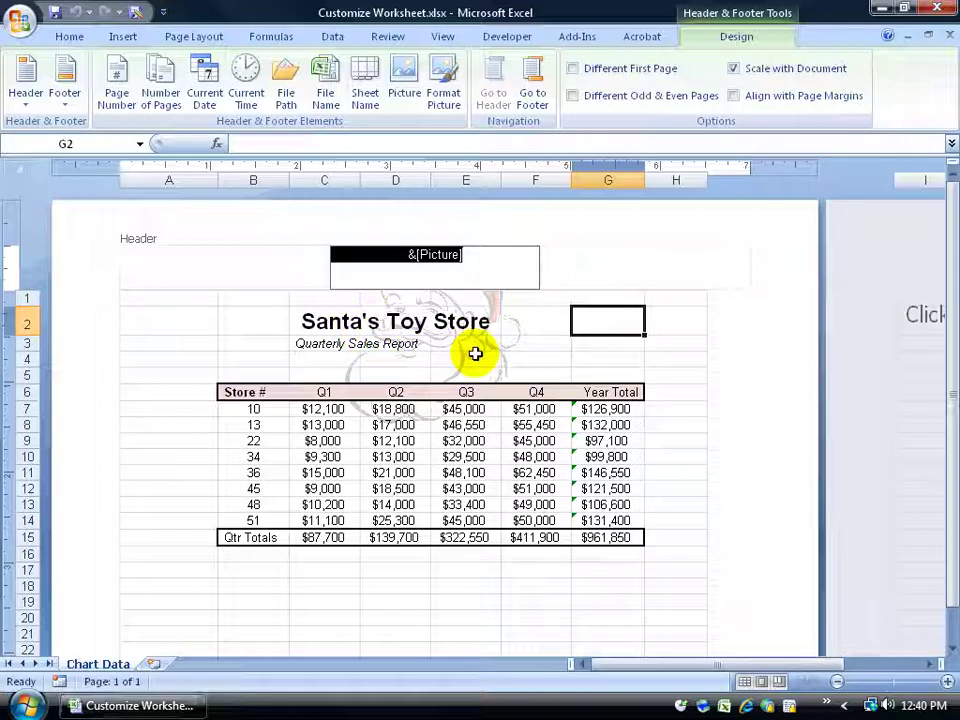
pyautogui.click(606, 256)
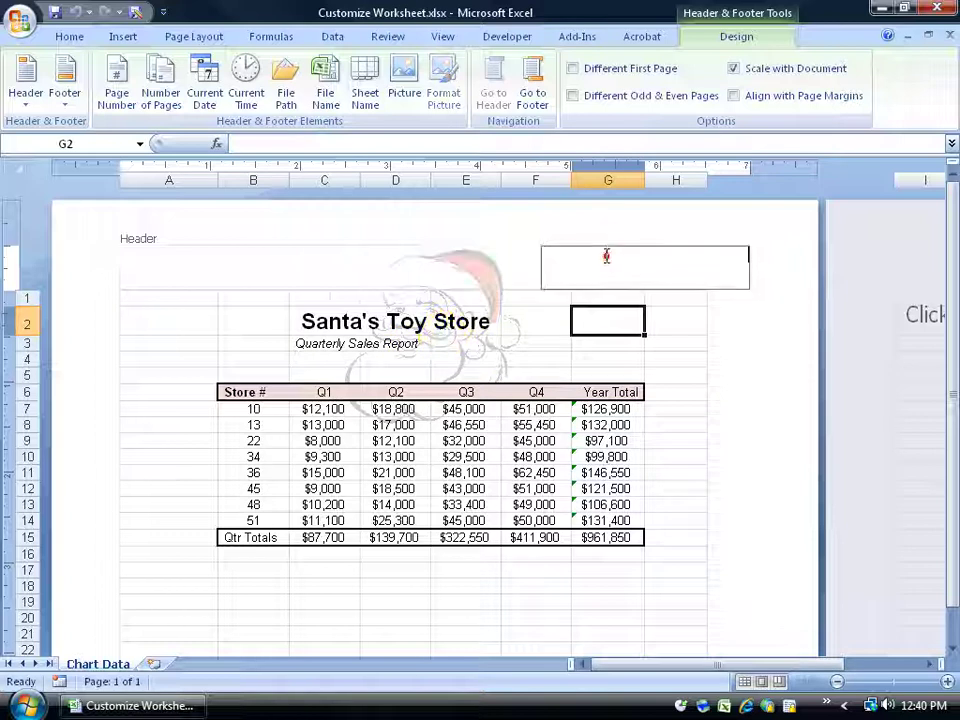
pyautogui.click(606, 256)
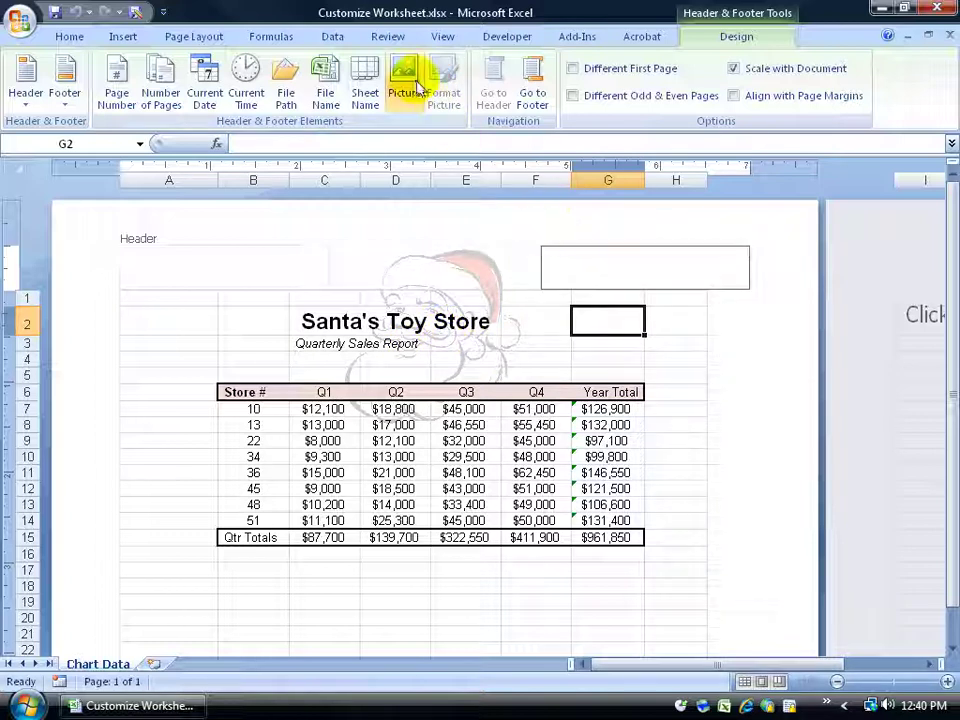
pyautogui.click(430, 262)
pyautogui.click(467, 272)
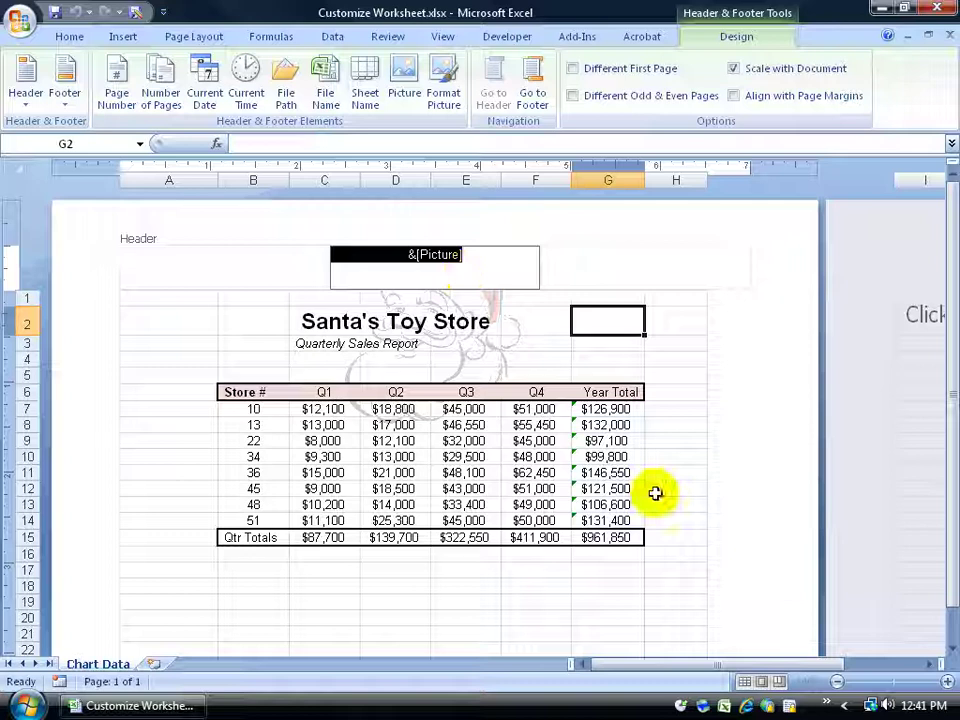
# - Leave the header, open the centre footer and delete its 'Page &[Page]' code
pyautogui.click(955, 648)
pyautogui.click(955, 648)
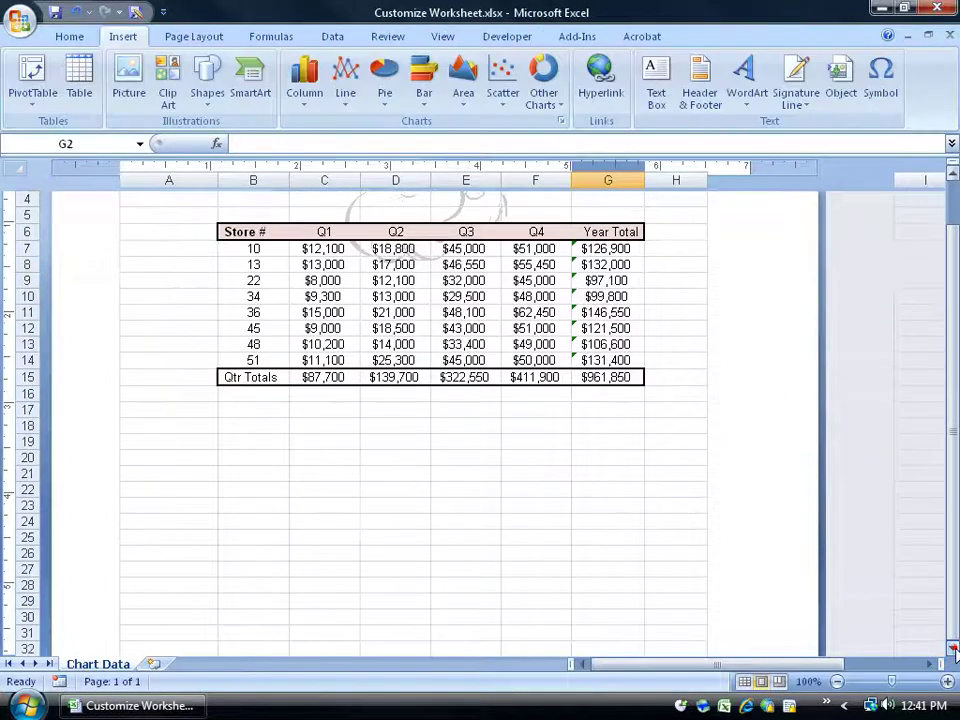
pyautogui.click(955, 648)
pyautogui.click(948, 645)
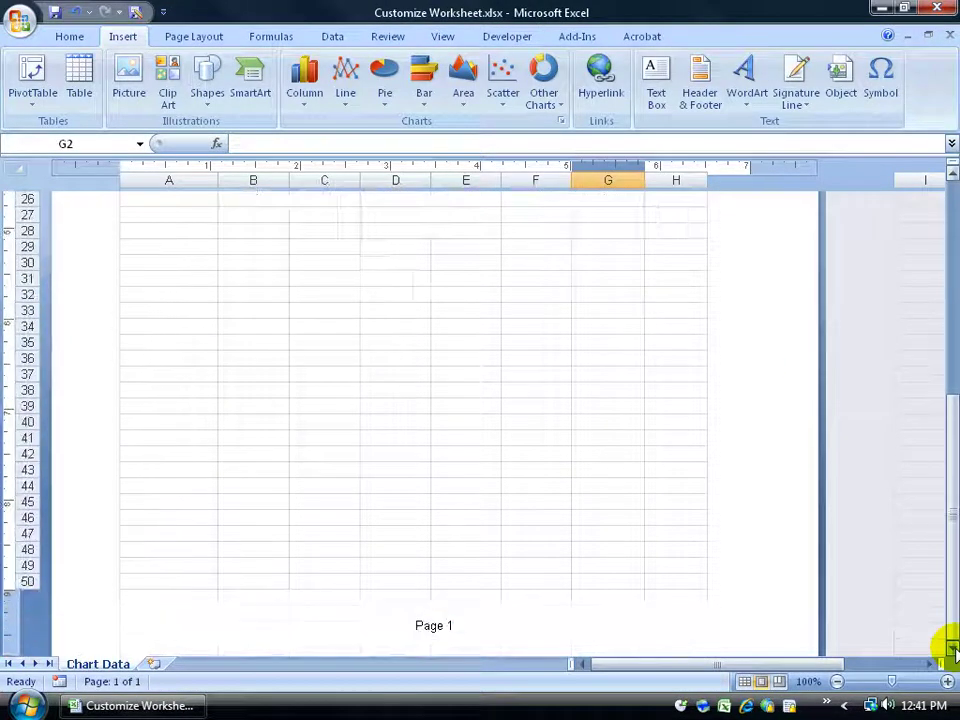
pyautogui.click(948, 645)
pyautogui.click(432, 562)
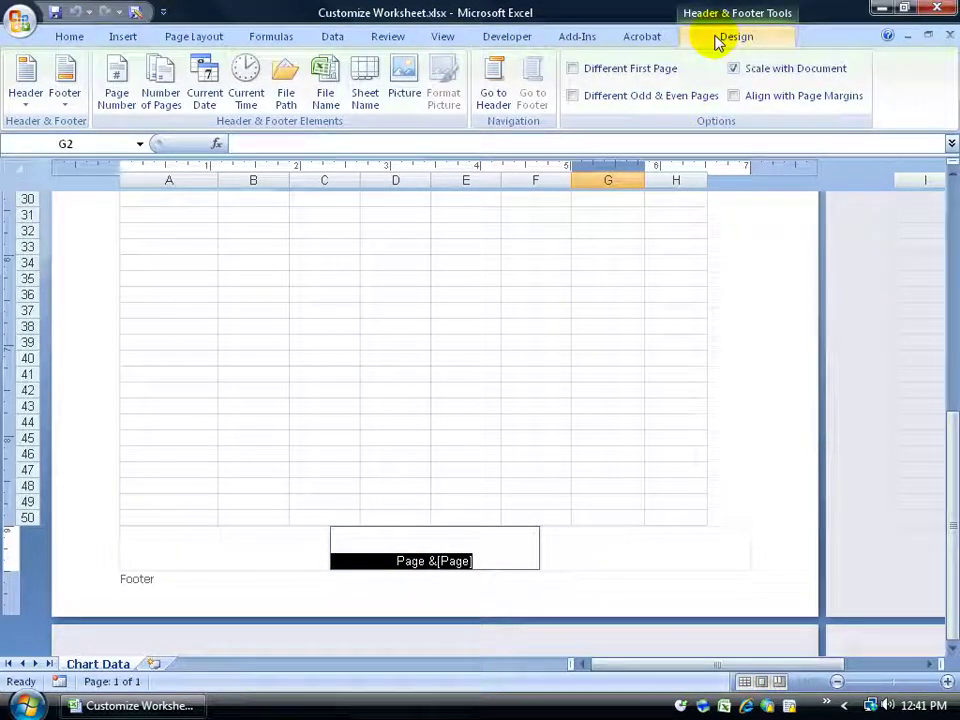
pyautogui.click(492, 88)
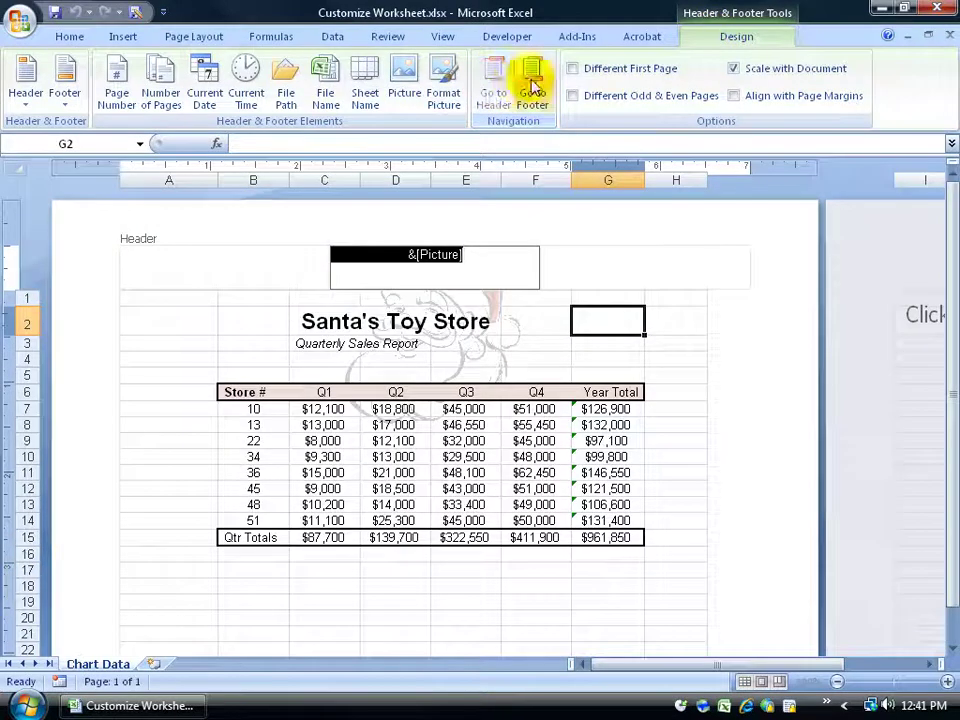
pyautogui.click(531, 86)
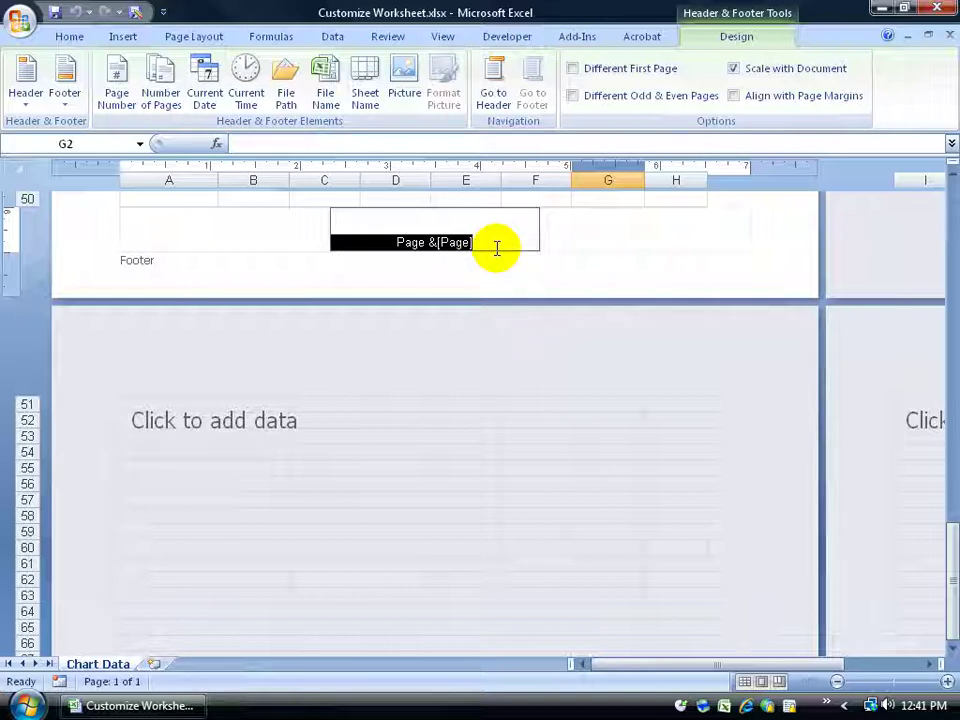
pyautogui.press('Delete')
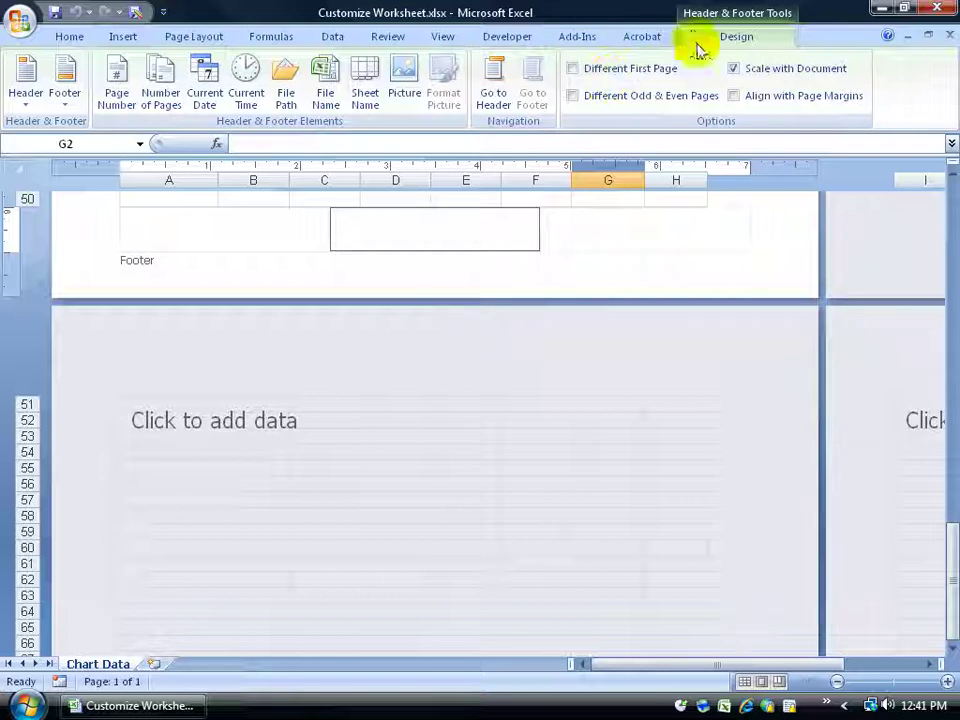
# - Put the current date and time in the footer, spaced to read 12/1/2008 12:42 PM
pyautogui.click(203, 93)
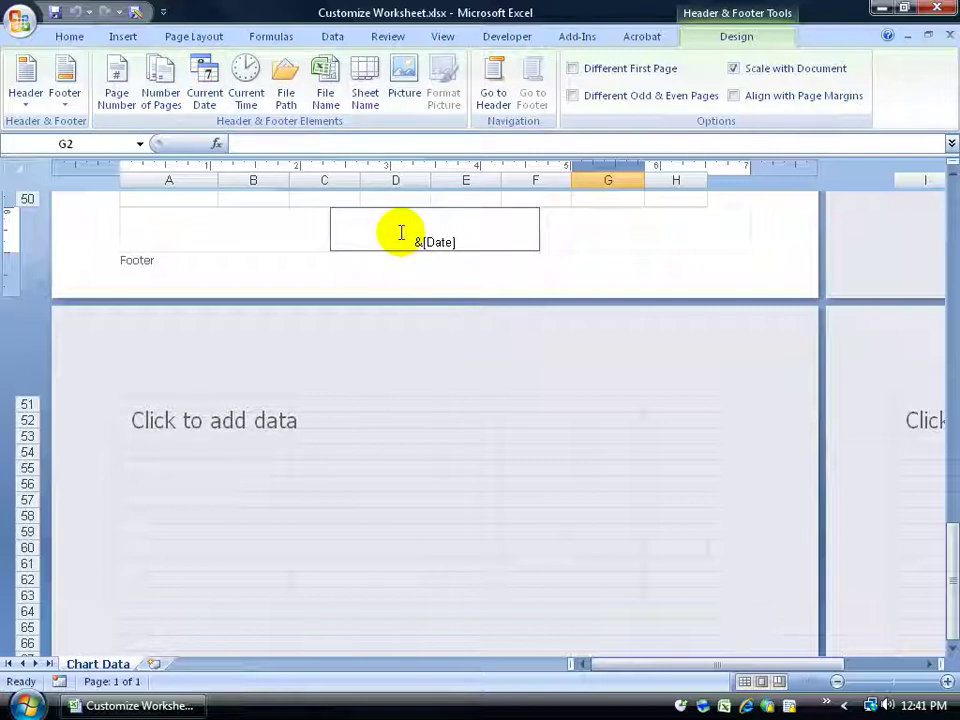
pyautogui.click(260, 77)
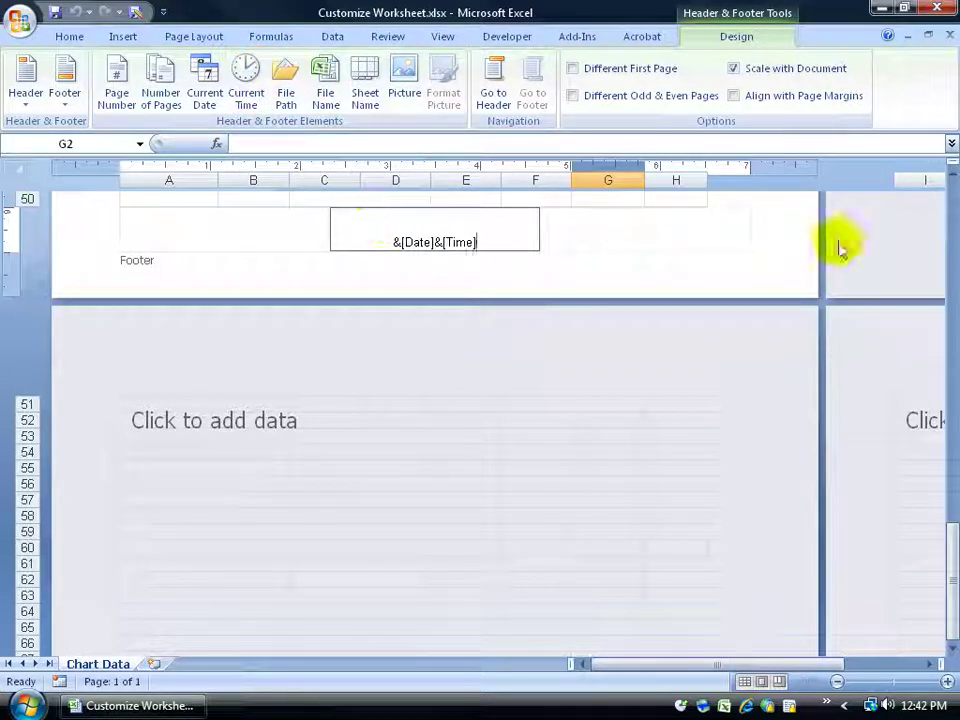
pyautogui.click(950, 172)
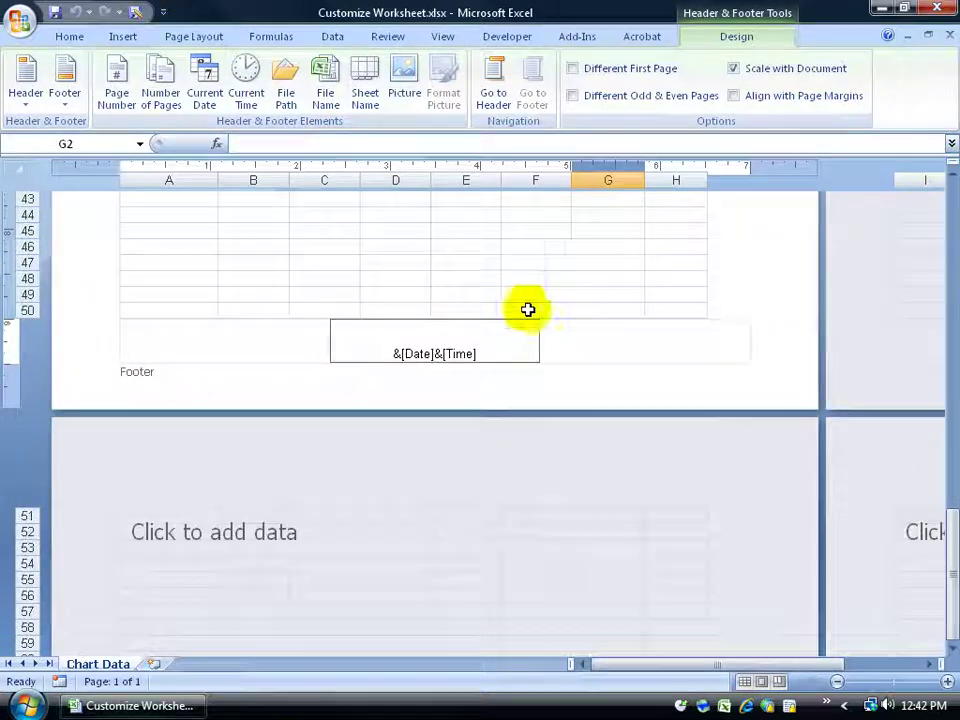
pyautogui.click(524, 295)
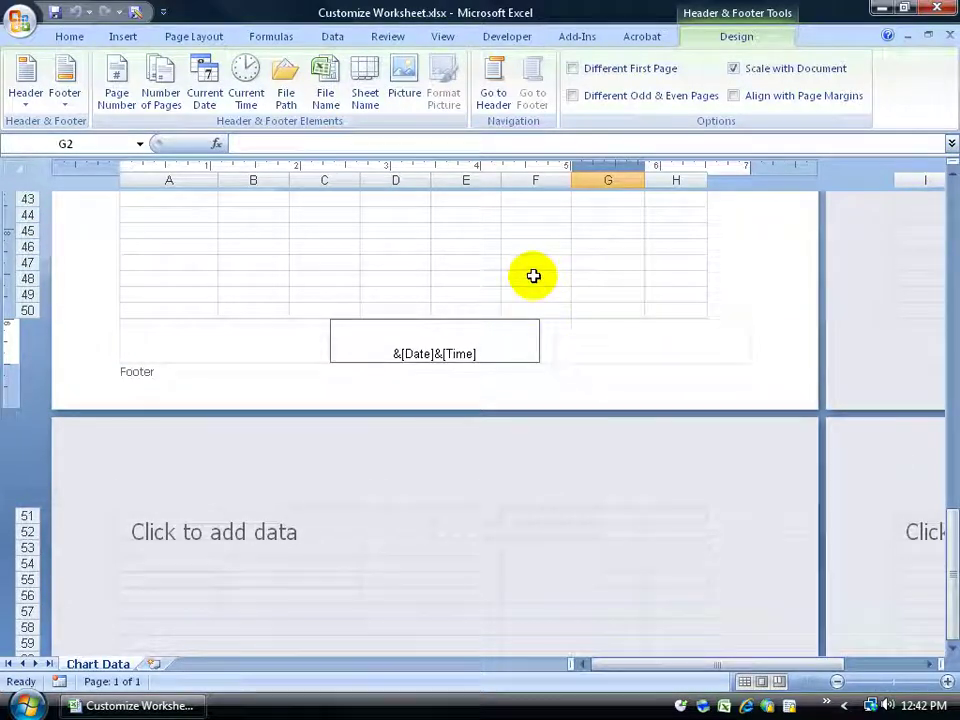
pyautogui.click(533, 276)
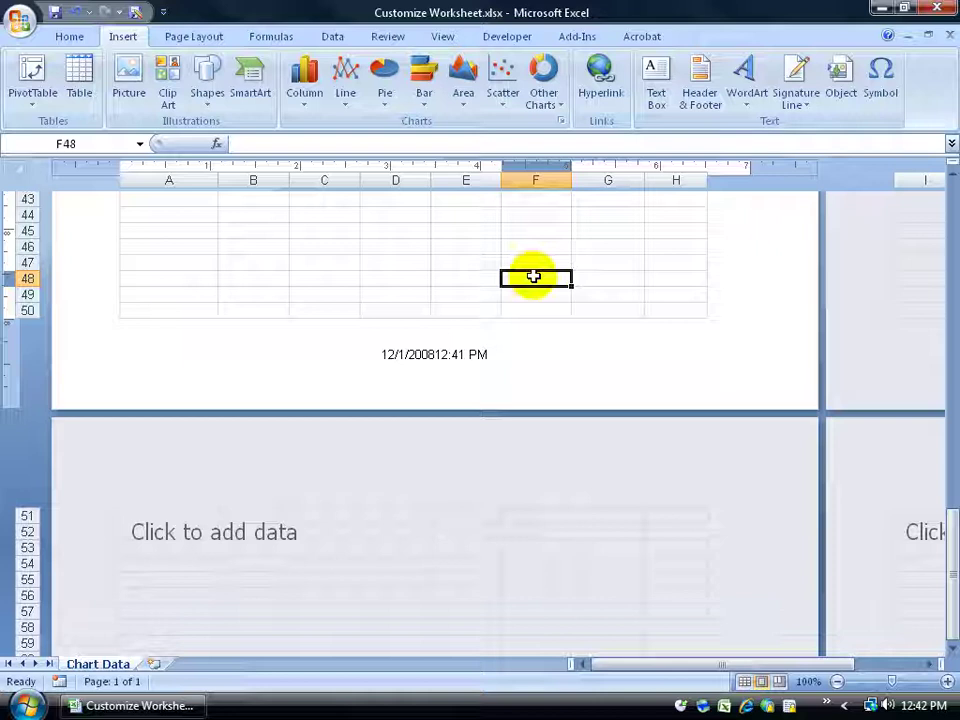
pyautogui.click(448, 352)
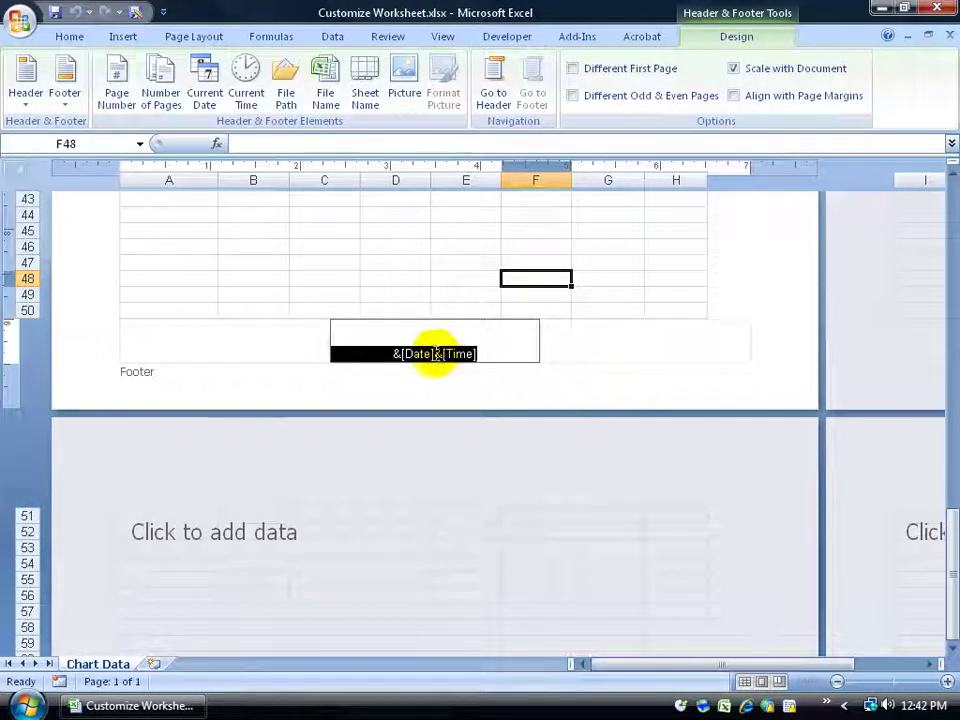
pyautogui.click(435, 354)
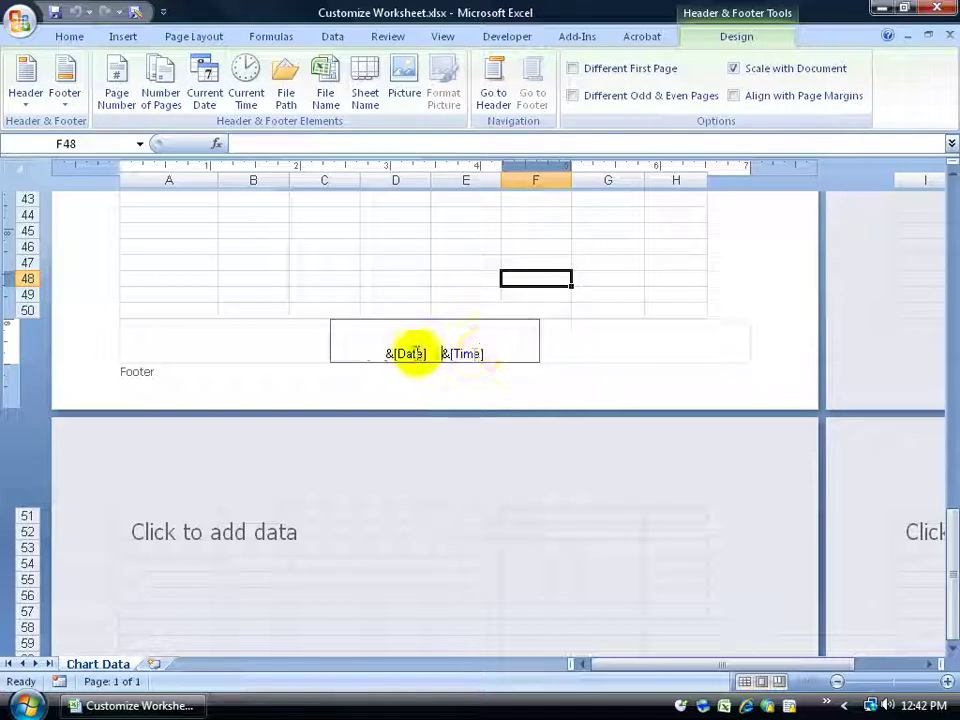
pyautogui.click(470, 273)
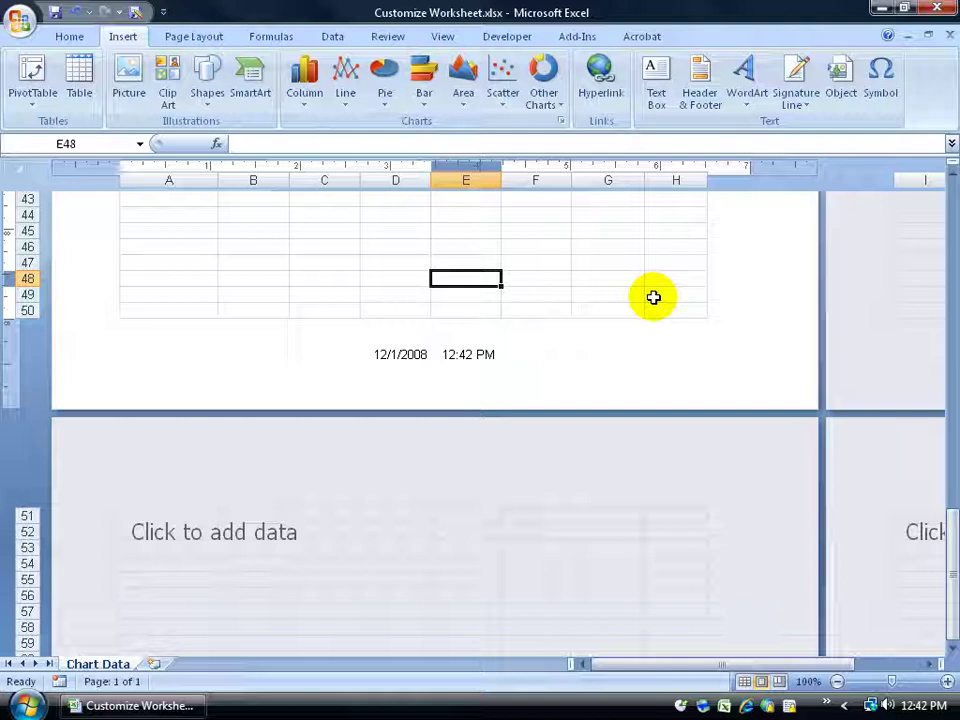
# - Recheck the date-and-time footer, then switch to Normal view and scroll back to the table's top
pyautogui.click(442, 36)
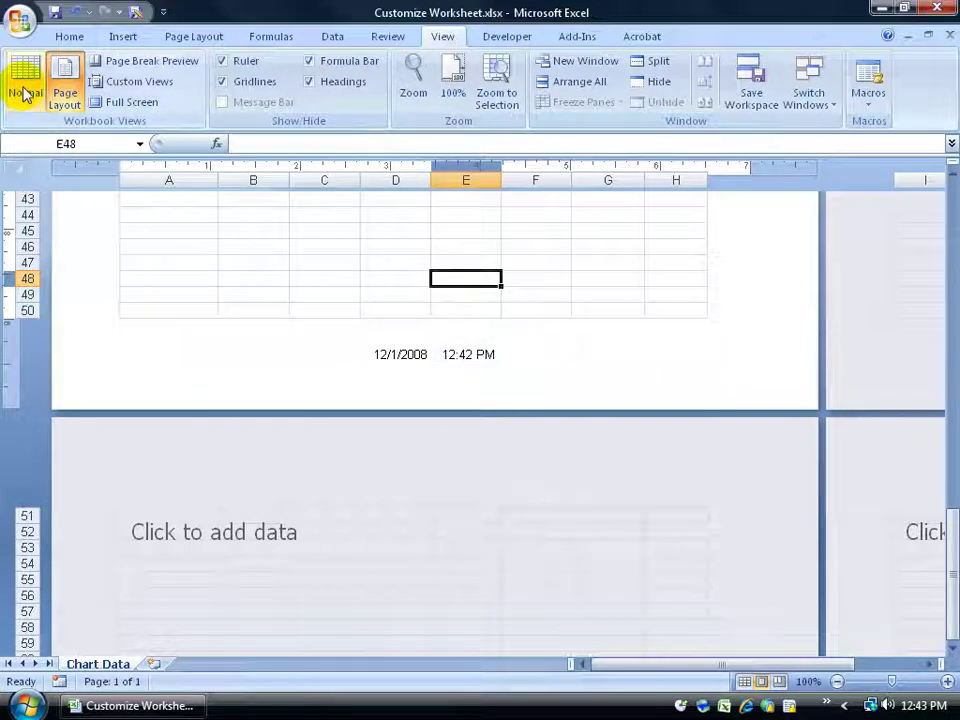
pyautogui.click(392, 349)
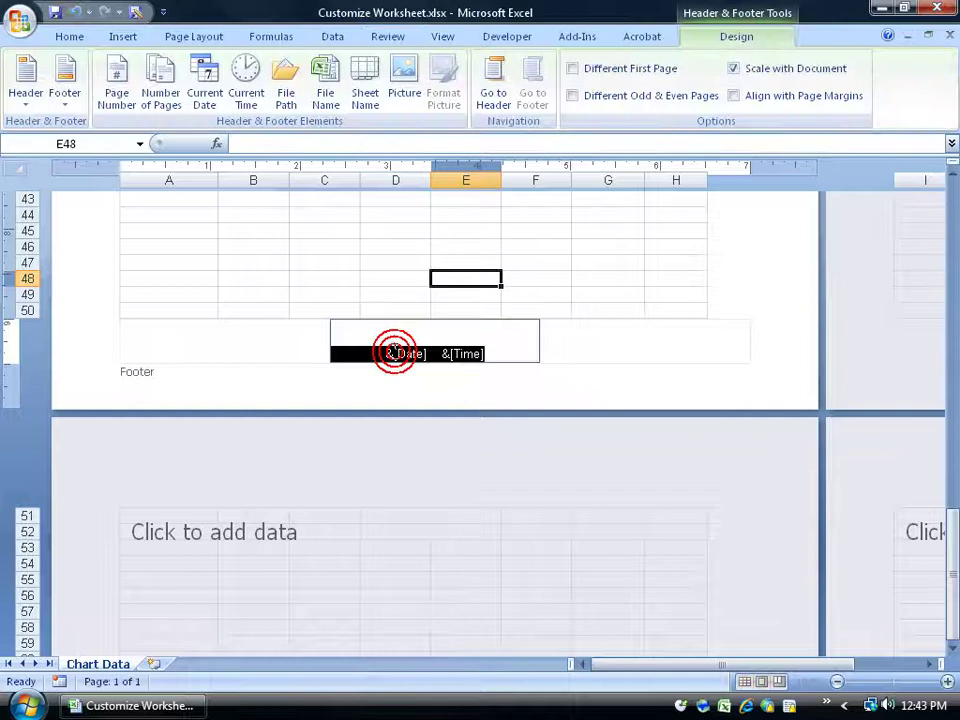
pyautogui.click(440, 36)
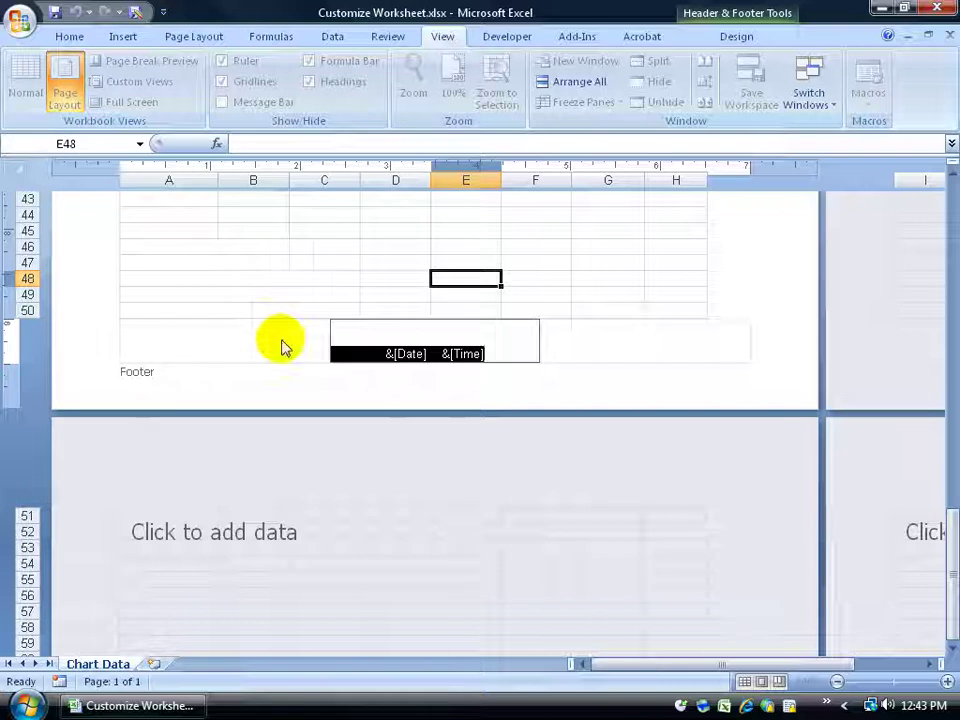
pyautogui.click(313, 259)
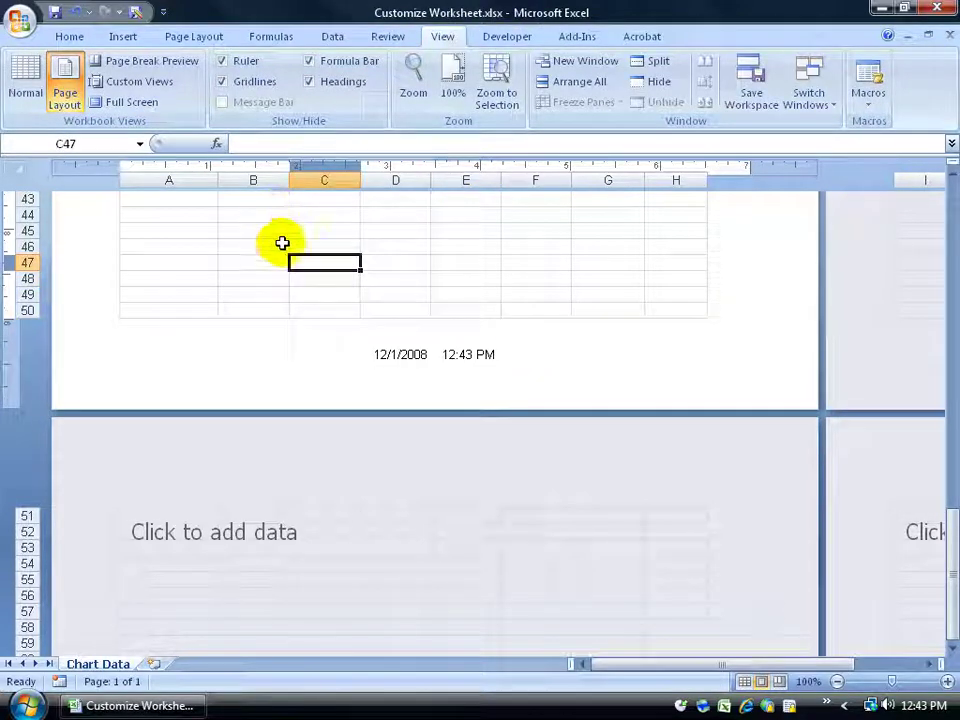
pyautogui.click(26, 68)
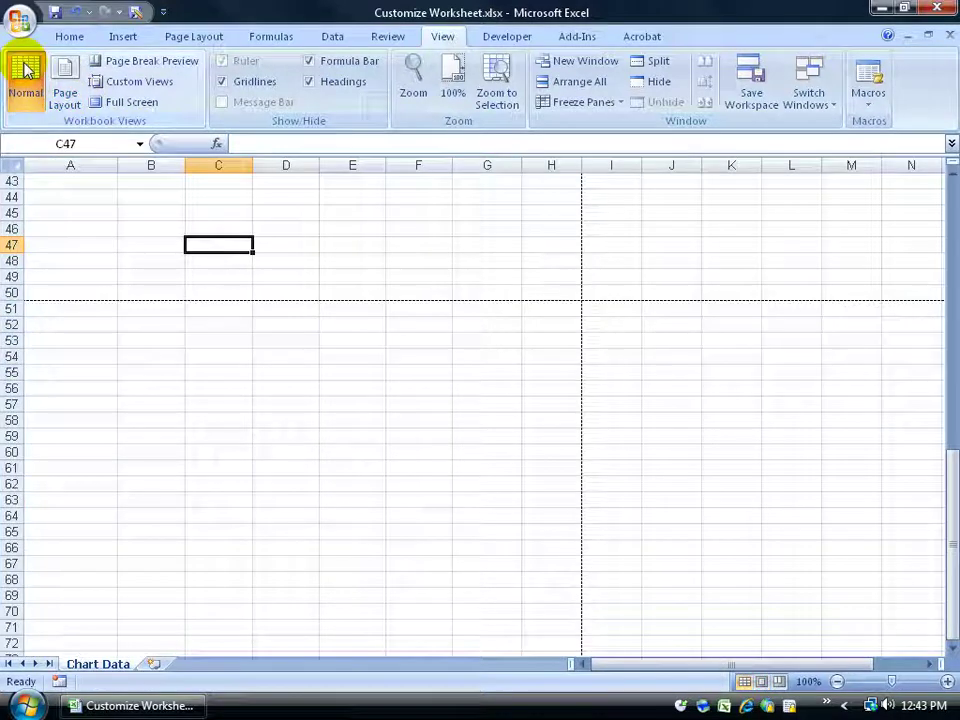
pyautogui.moveTo(943, 446); pyautogui.dragTo(940, 197)
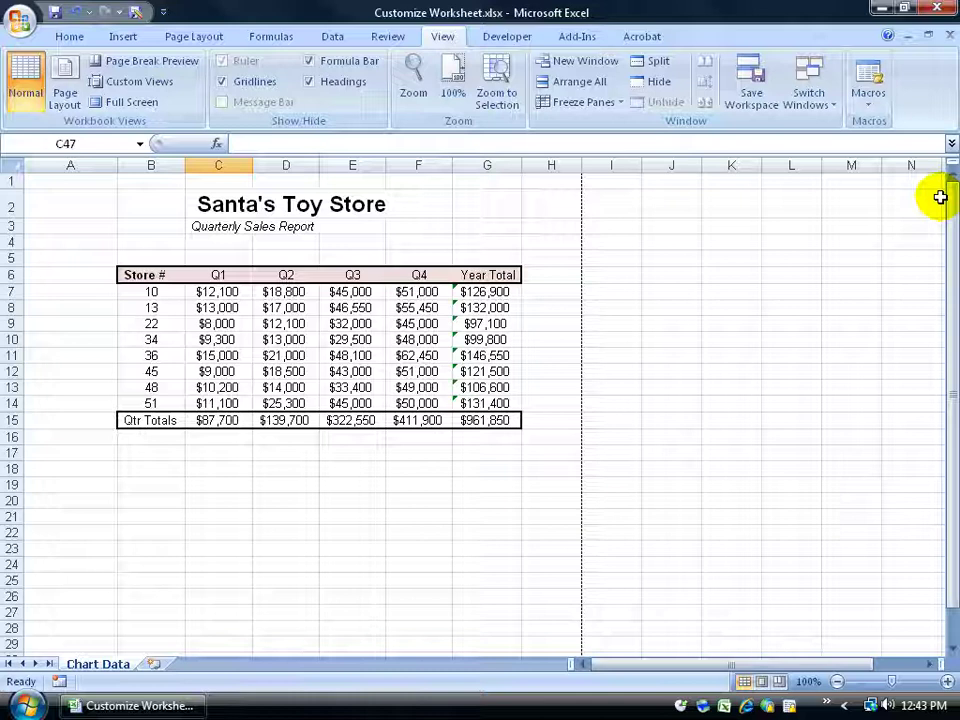
pyautogui.hotkey('ctrl', 'Home')
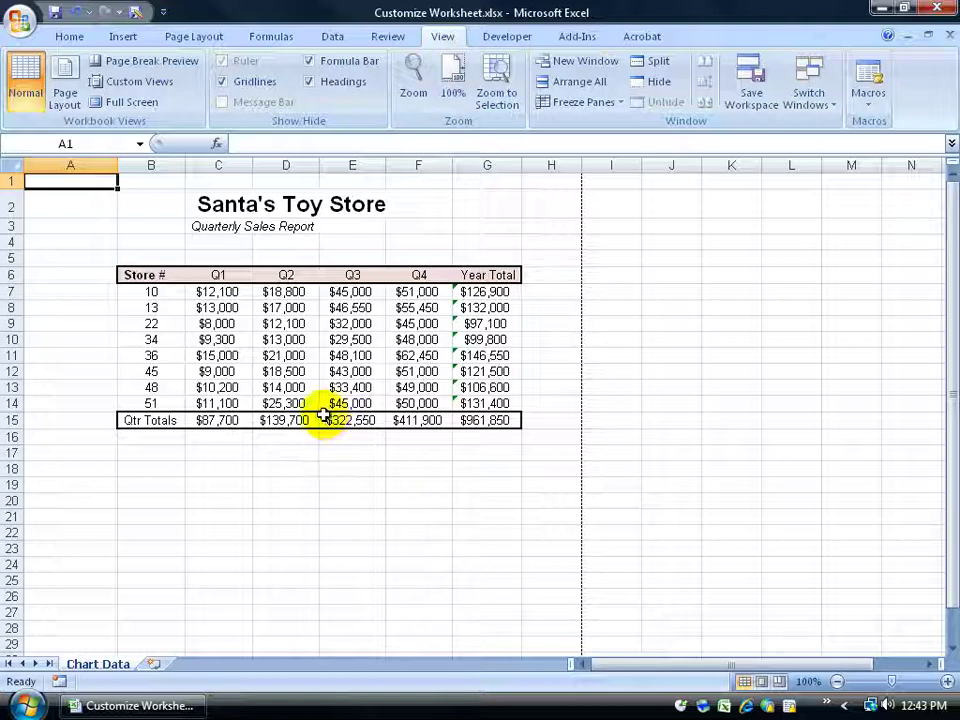
pyautogui.click(20, 20)
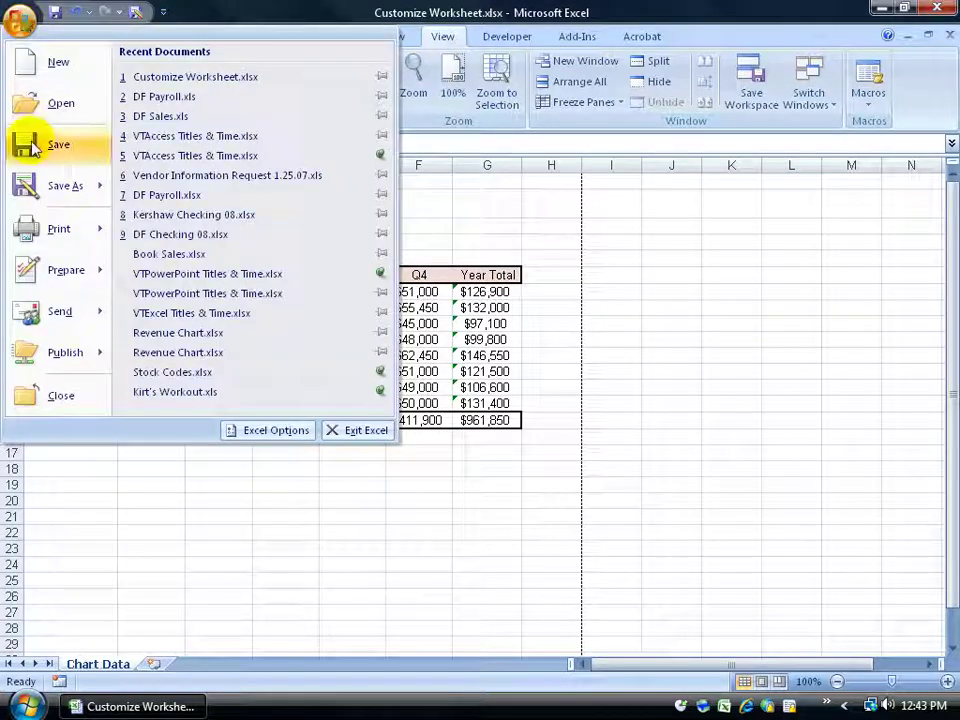
pyautogui.moveTo(45, 228)
pyautogui.click(180, 188)
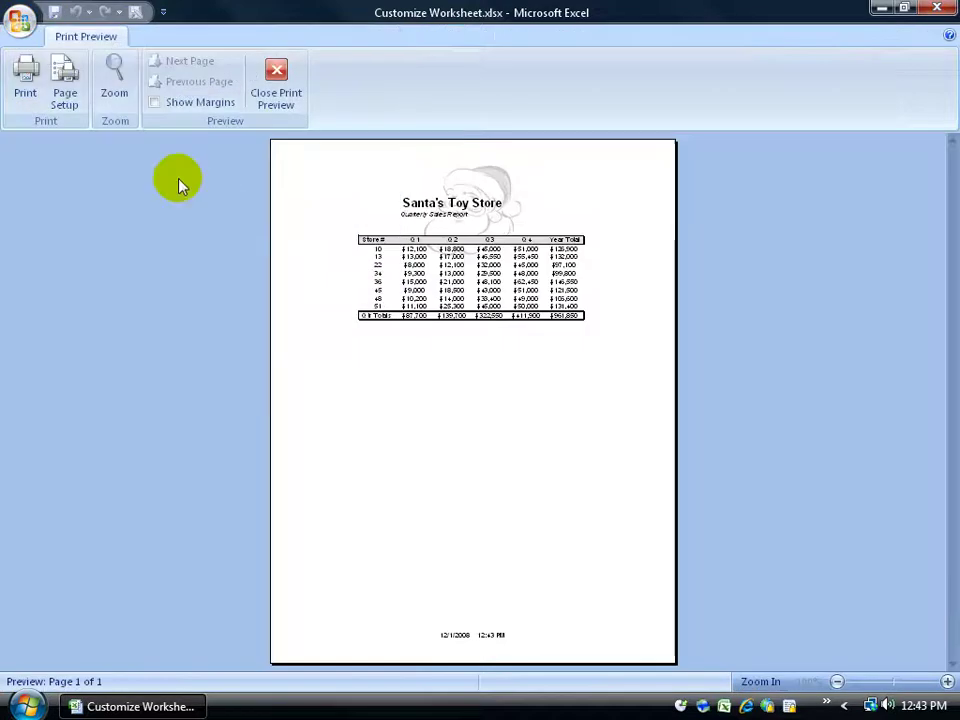
pyautogui.click(500, 208)
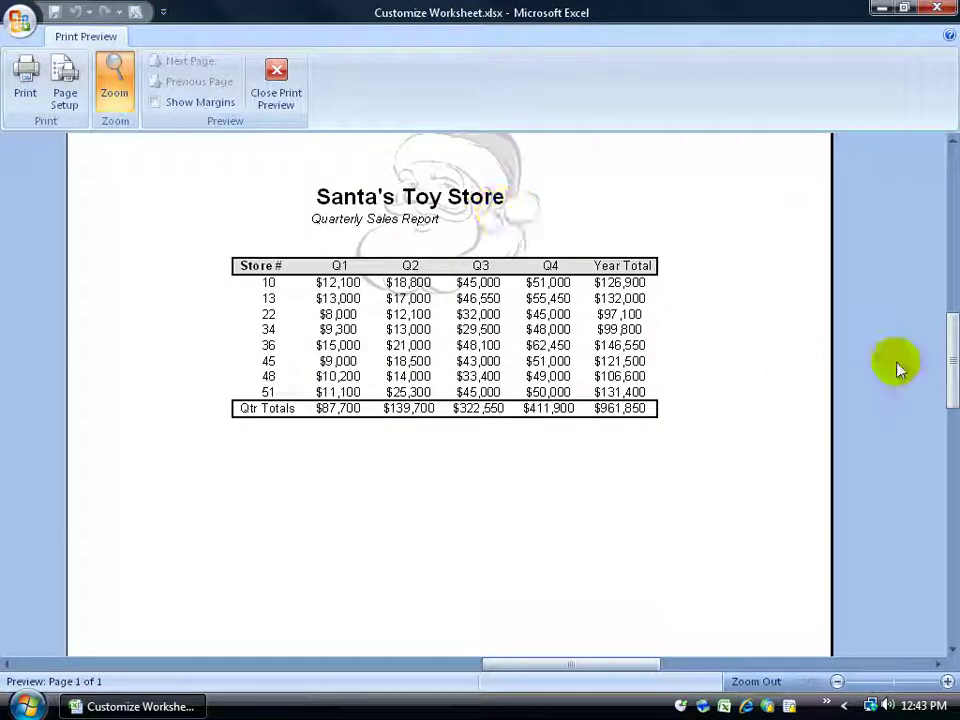
pyautogui.moveTo(943, 340); pyautogui.dragTo(948, 565)
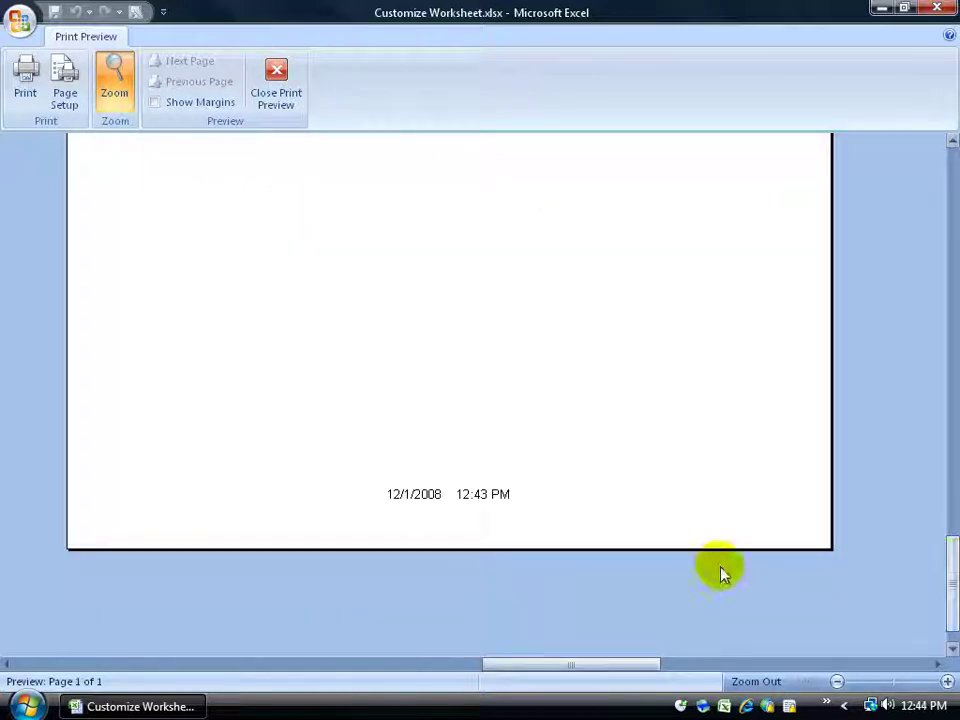
pyautogui.click(530, 518)
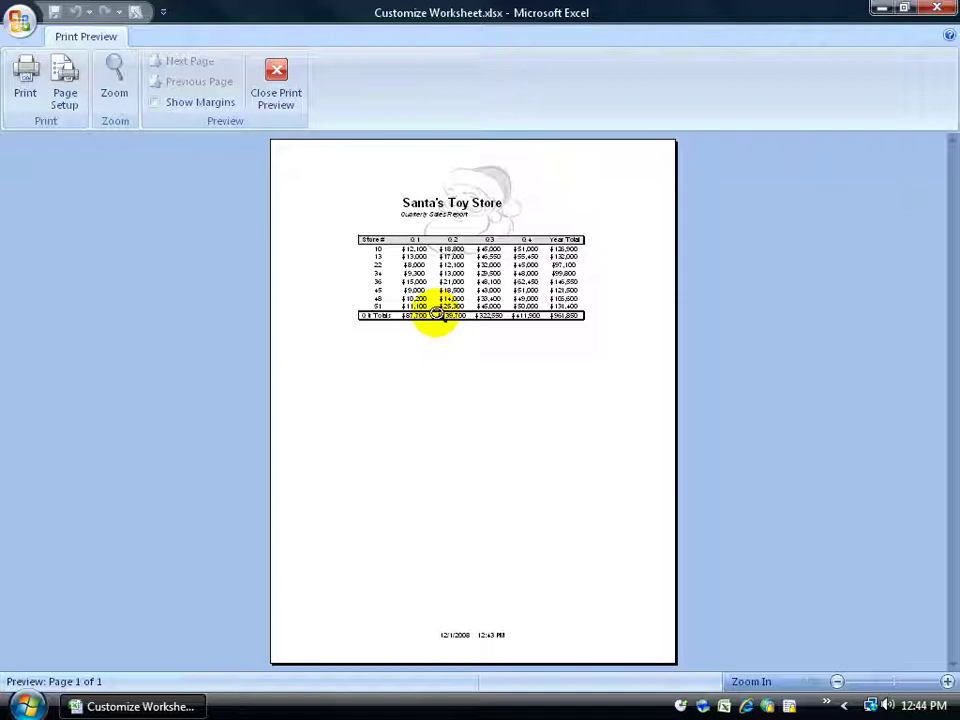
pyautogui.click(277, 77)
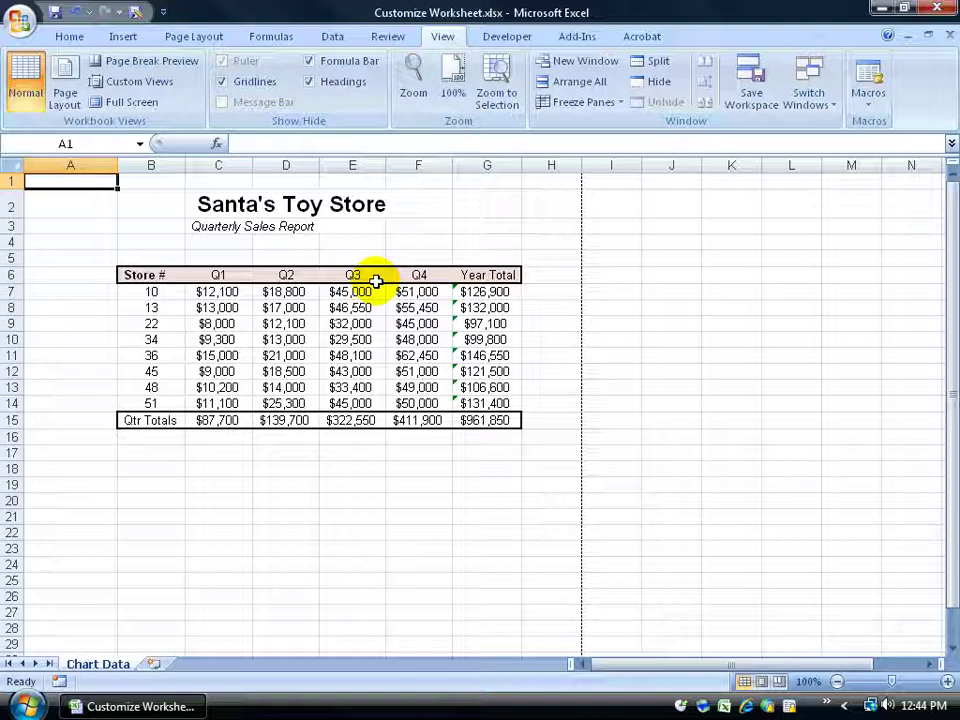
# - Hide and then restore the worksheet gridlines with the Page Layout Gridlines View option
pyautogui.click(196, 38)
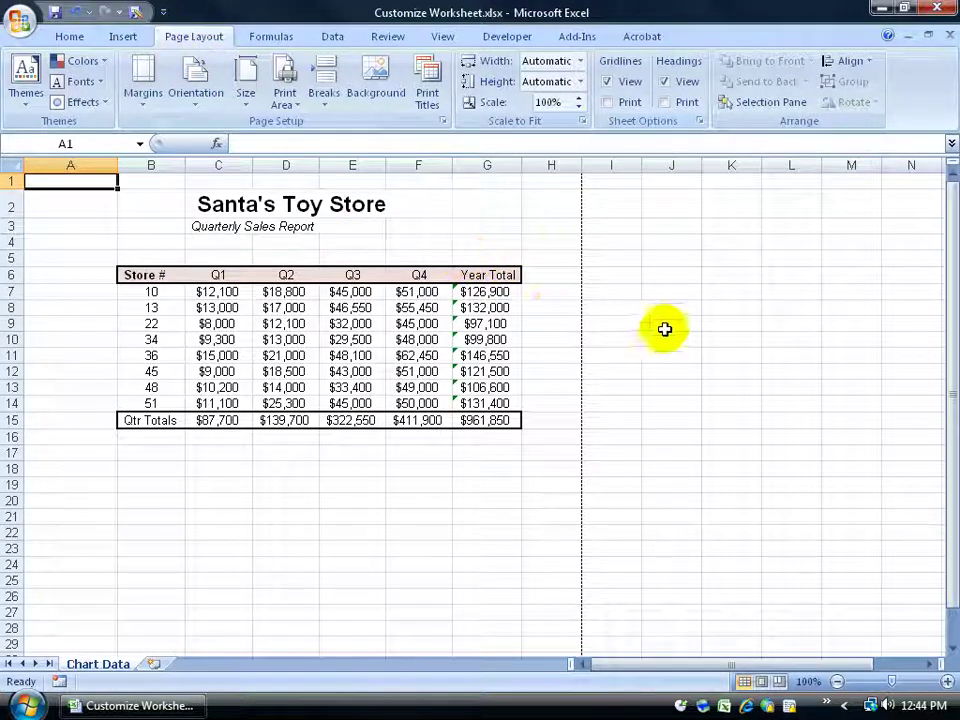
pyautogui.click(607, 82)
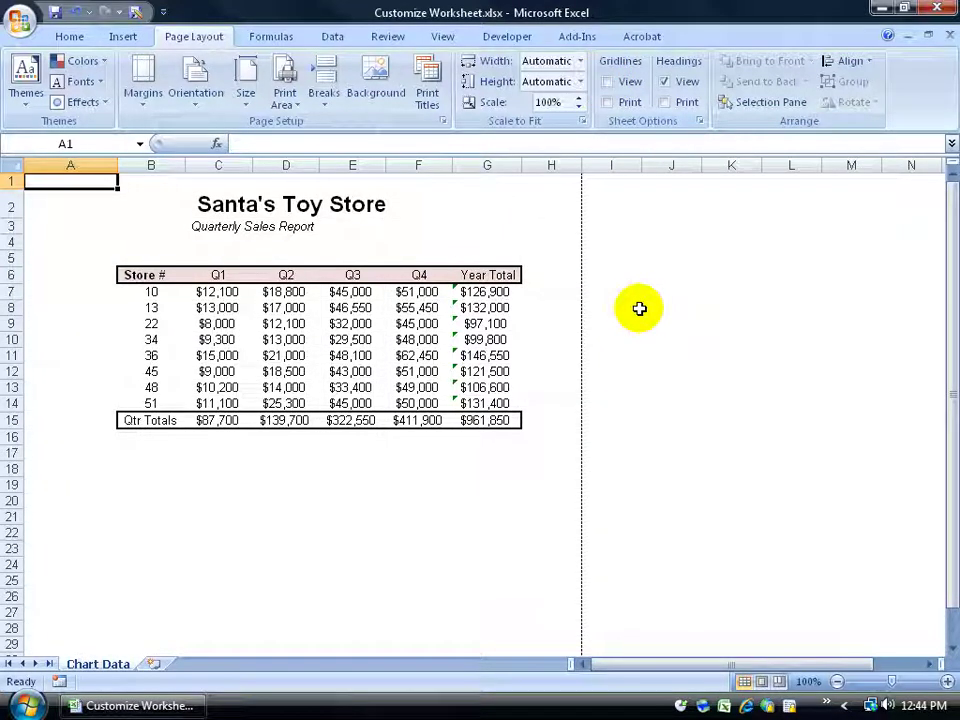
pyautogui.click(608, 82)
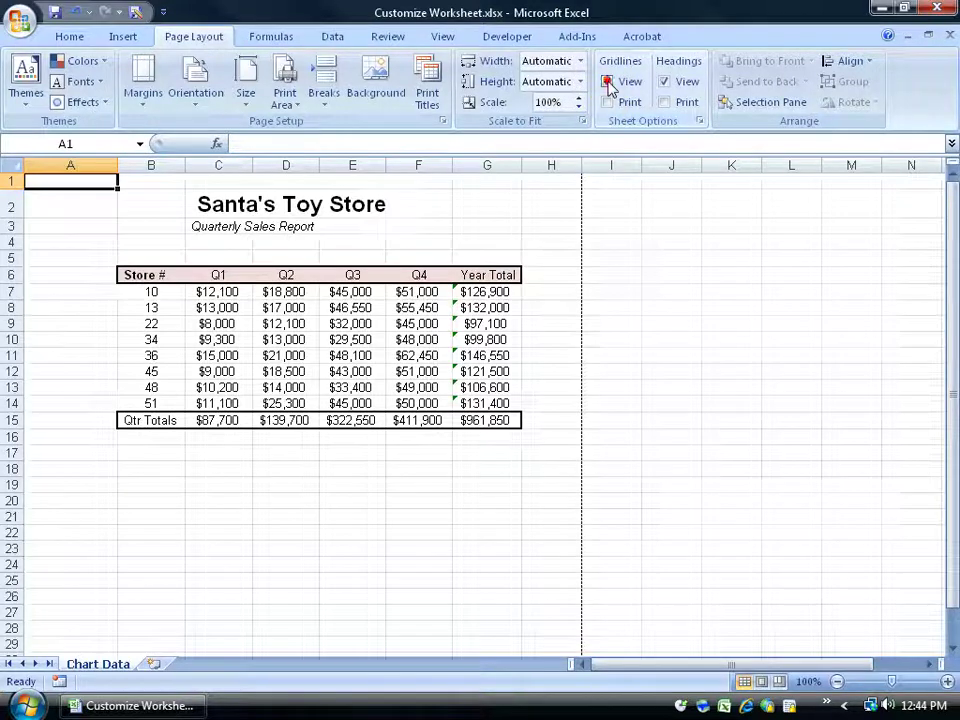
# - Check the printed page in Print Preview from the Office button, then close it
pyautogui.click(20, 21)
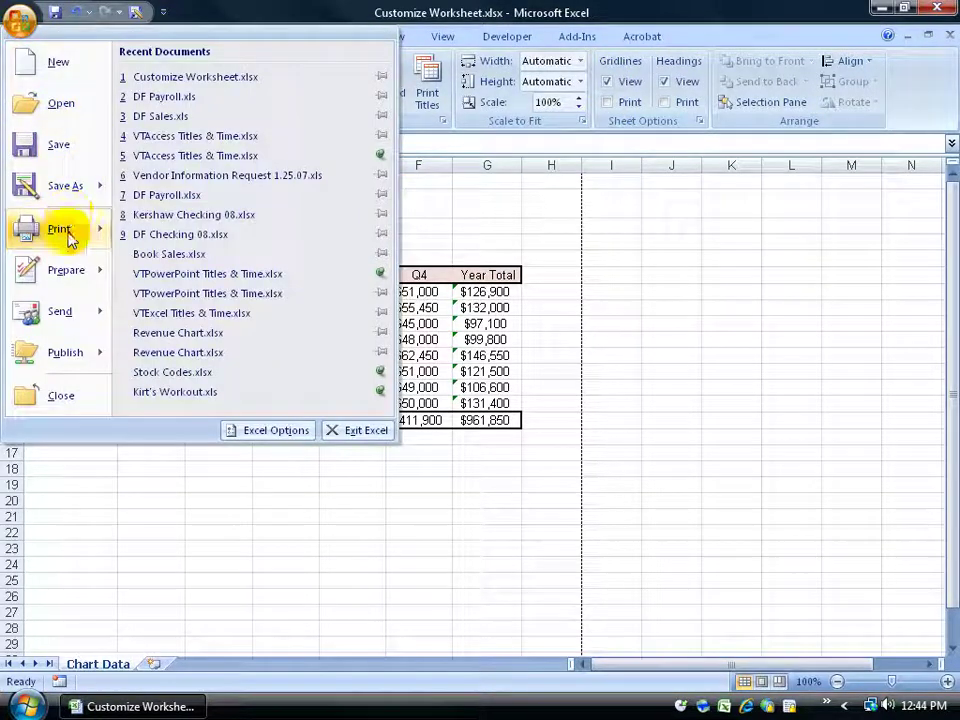
pyautogui.moveTo(70, 246)
pyautogui.click(171, 177)
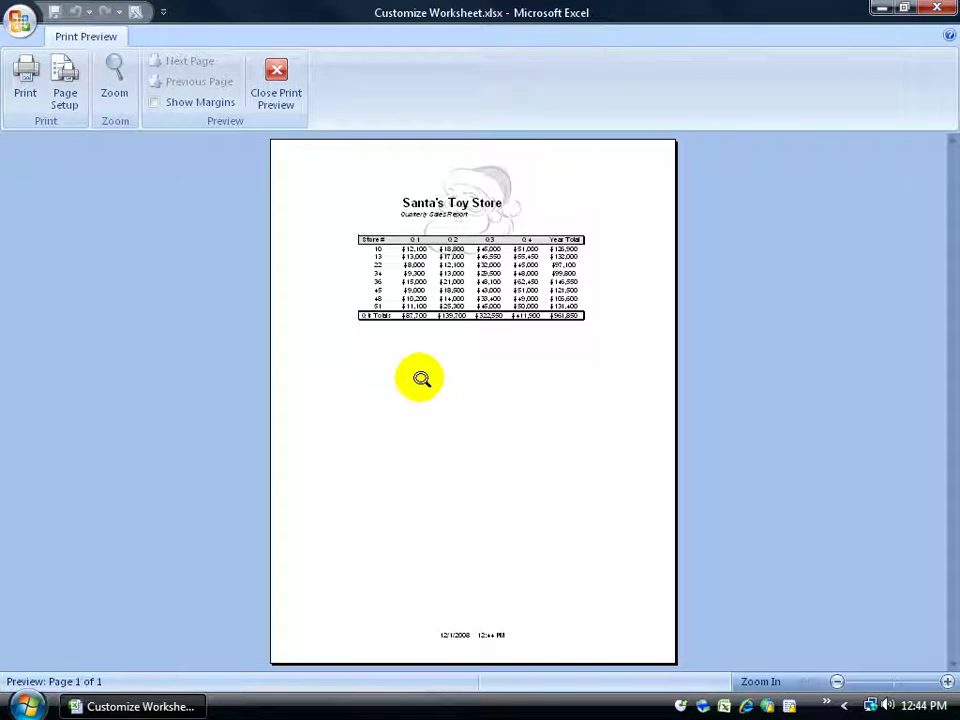
pyautogui.click(280, 90)
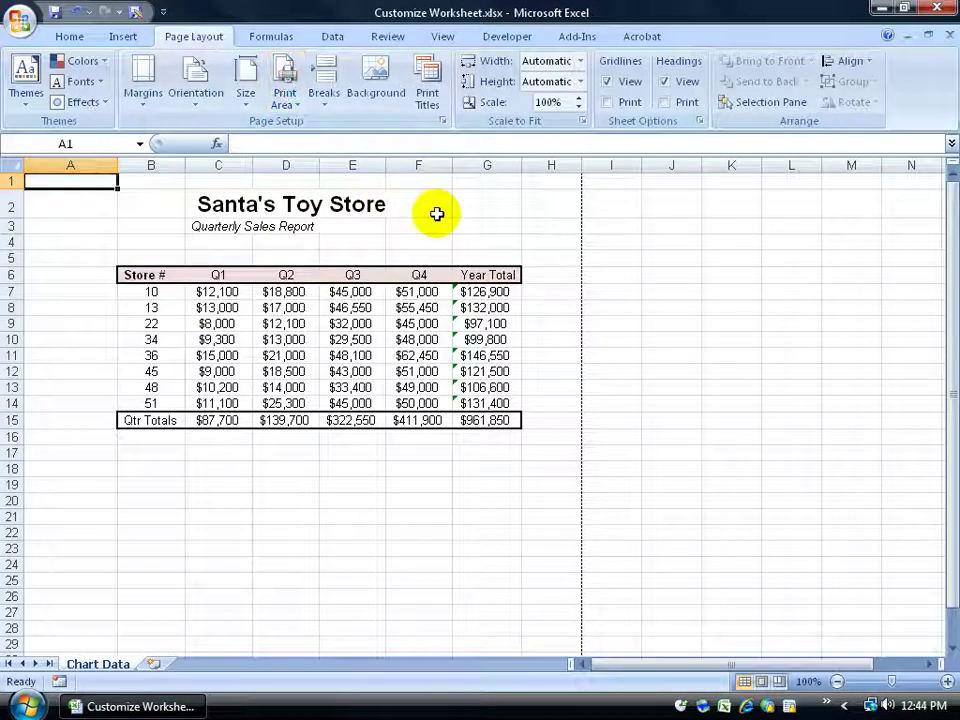
pyautogui.click(608, 82)
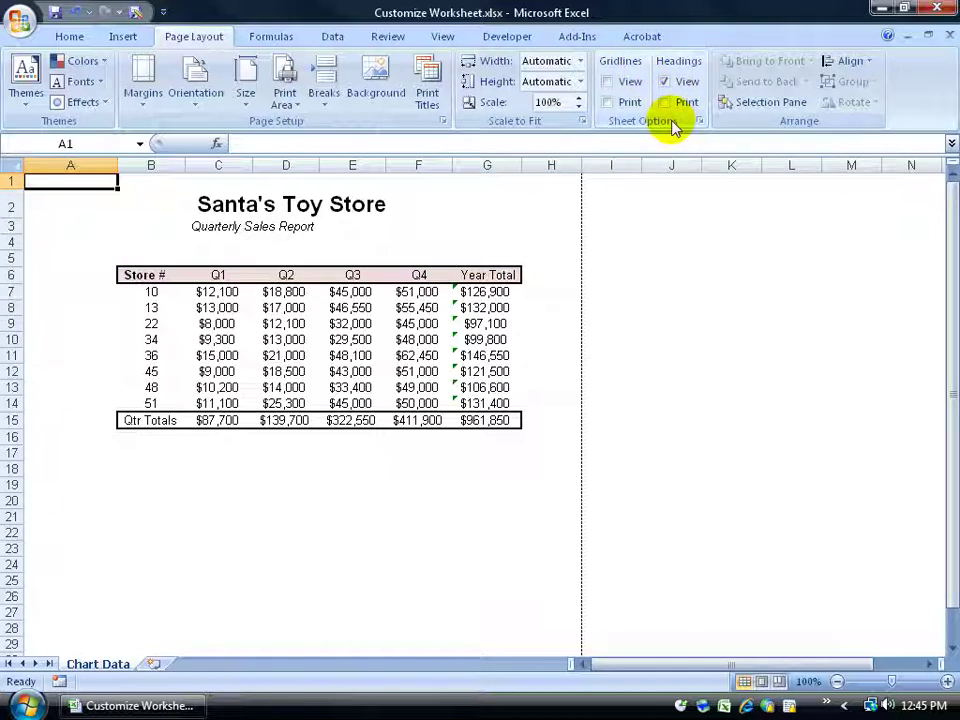
pyautogui.click(664, 81)
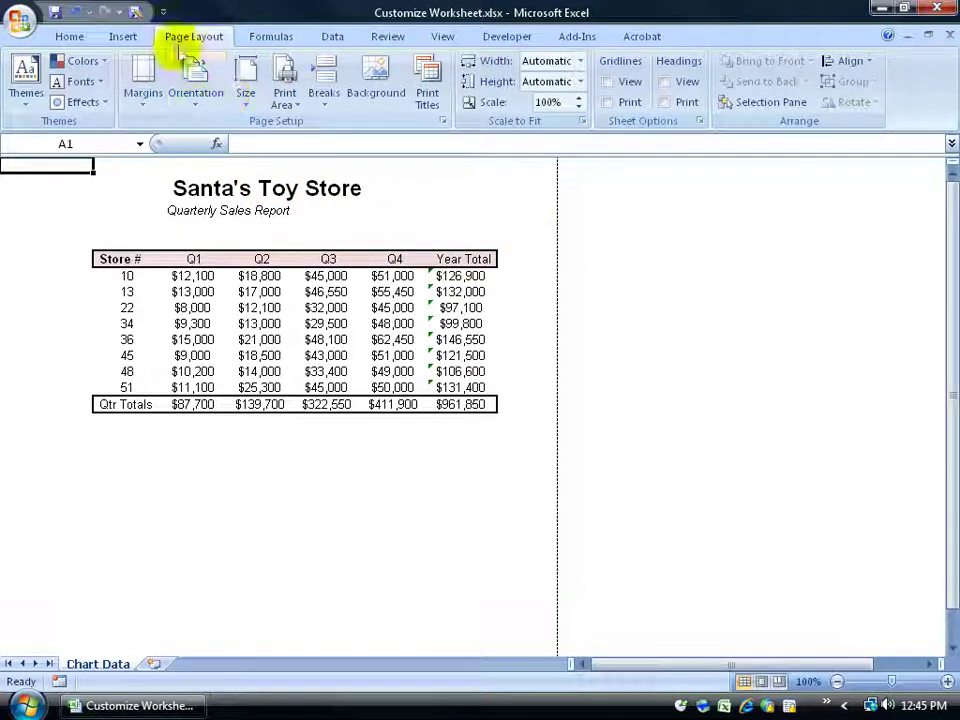
pyautogui.doubleClick(184, 40)
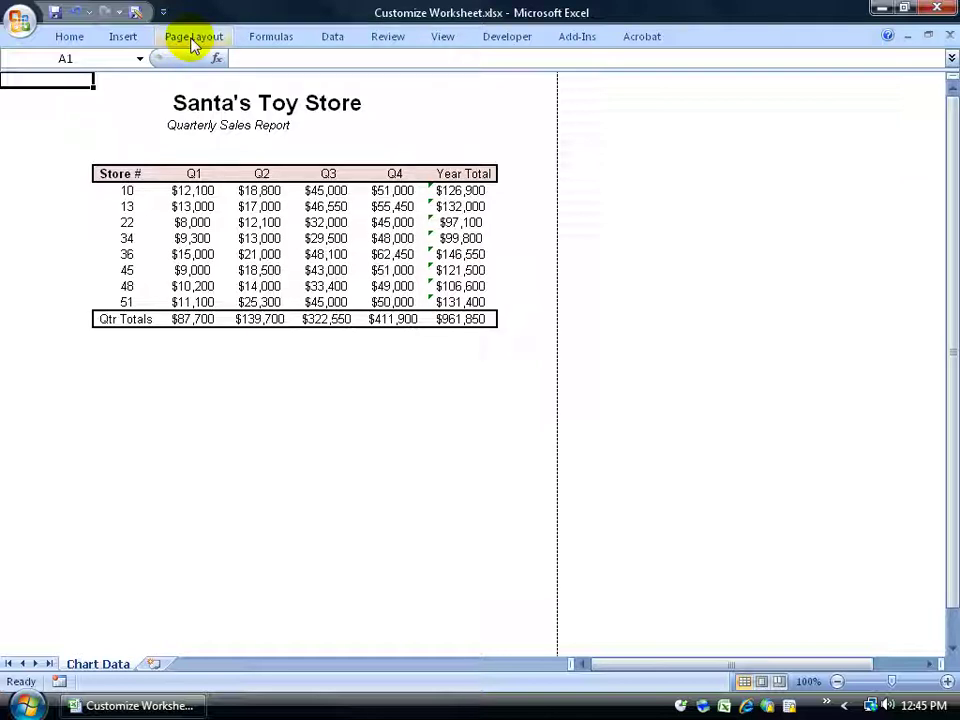
pyautogui.doubleClick(193, 40)
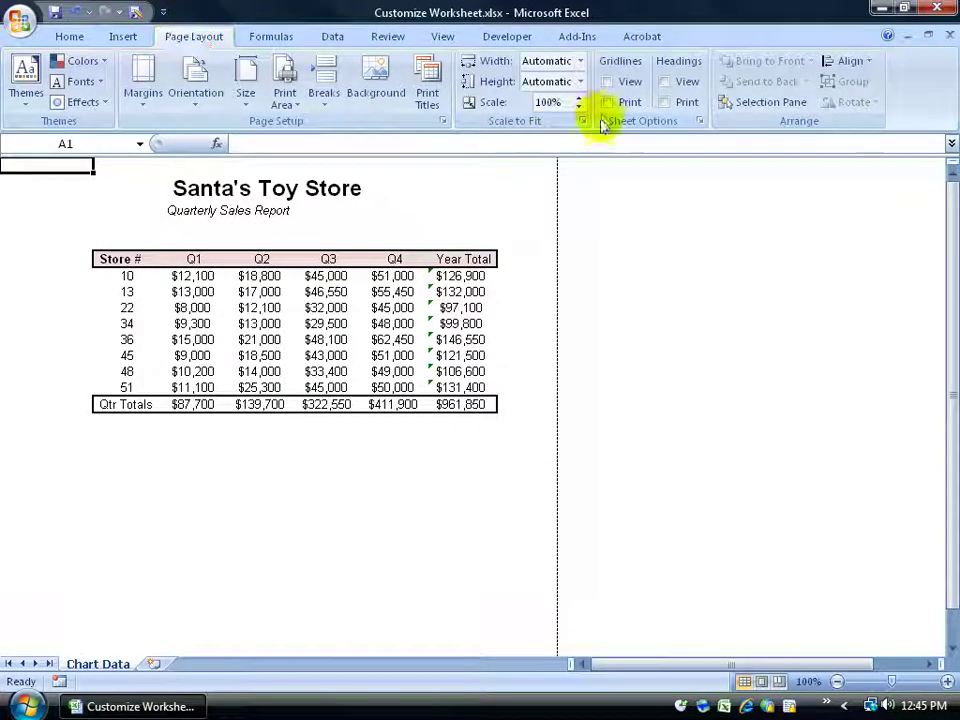
pyautogui.click(606, 81)
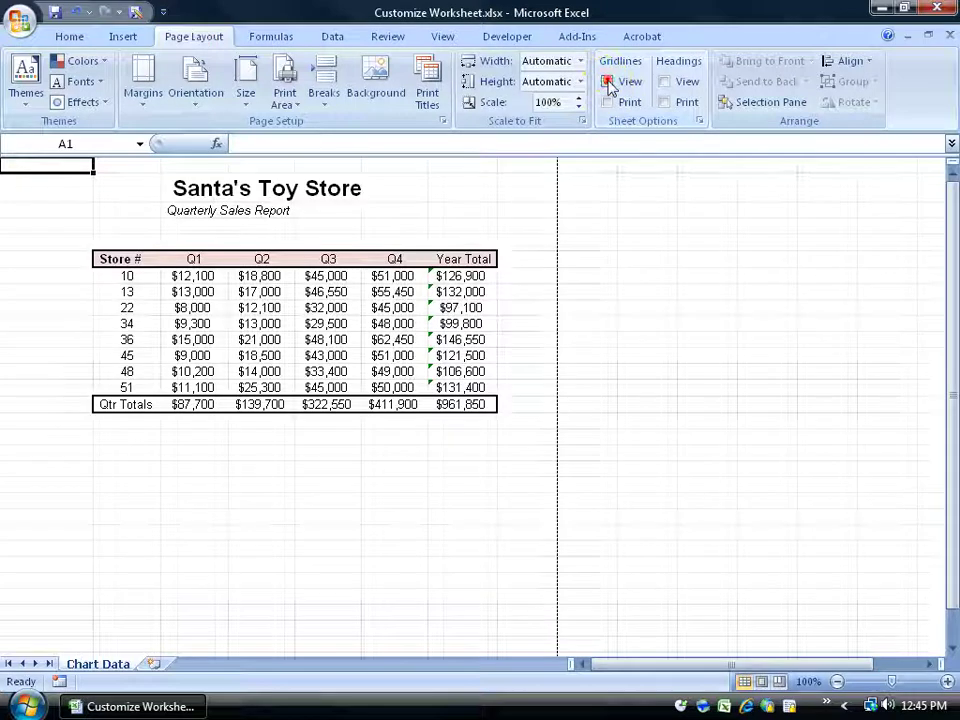
pyautogui.click(665, 83)
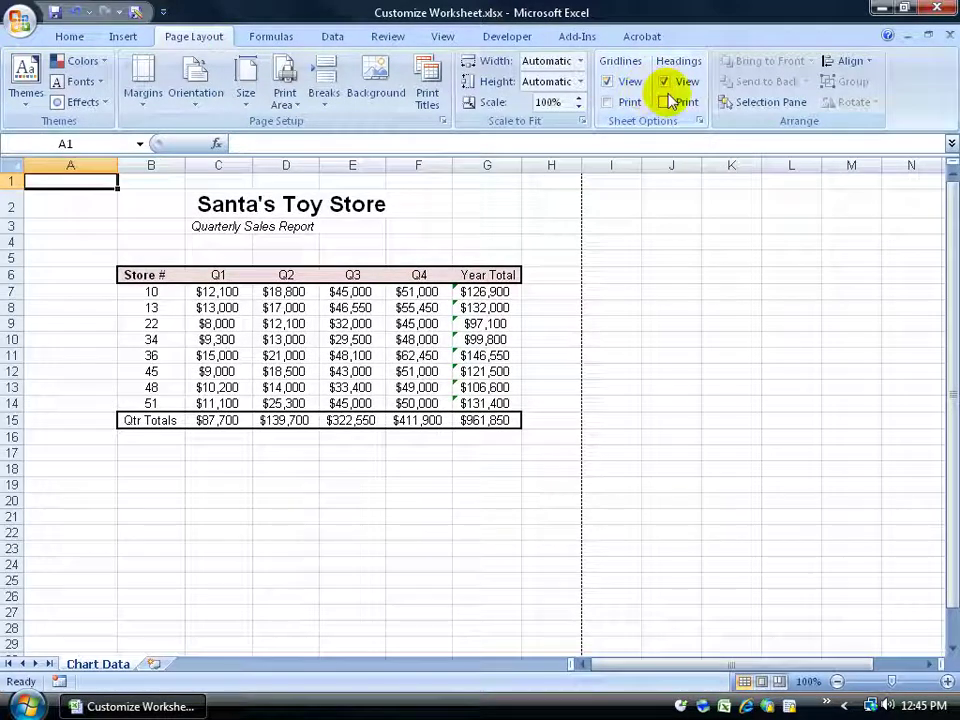